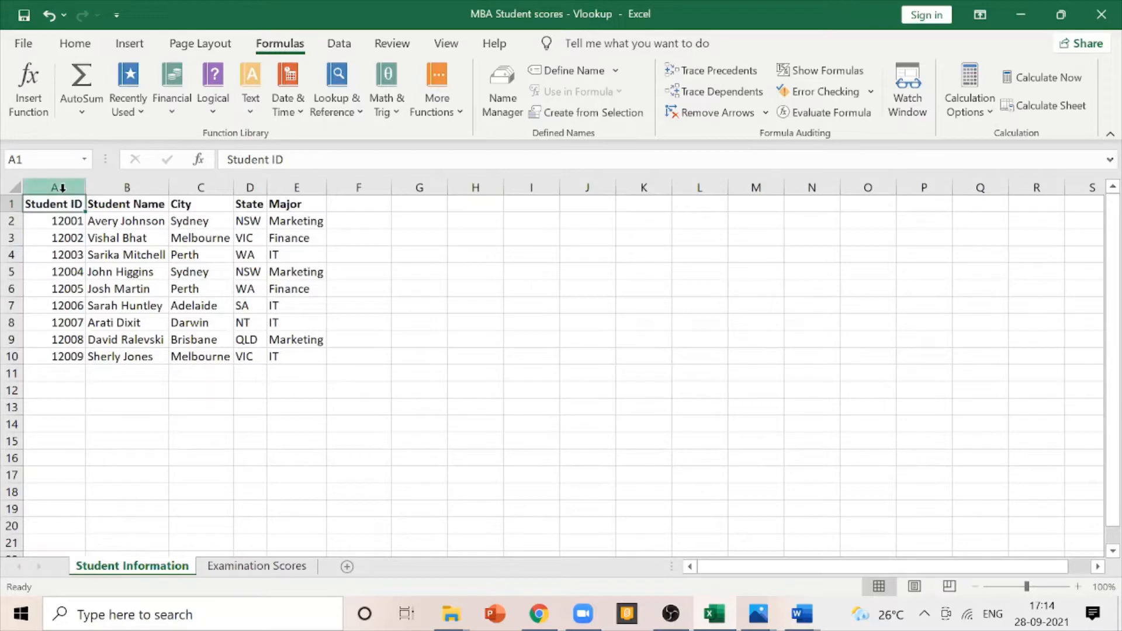
# Step: Examine the Student Information table, including the Major entries and the Student Name, City and State columns
pyautogui.moveTo(60, 199); pyautogui.dragTo(289, 358)
pyautogui.click(288, 358)
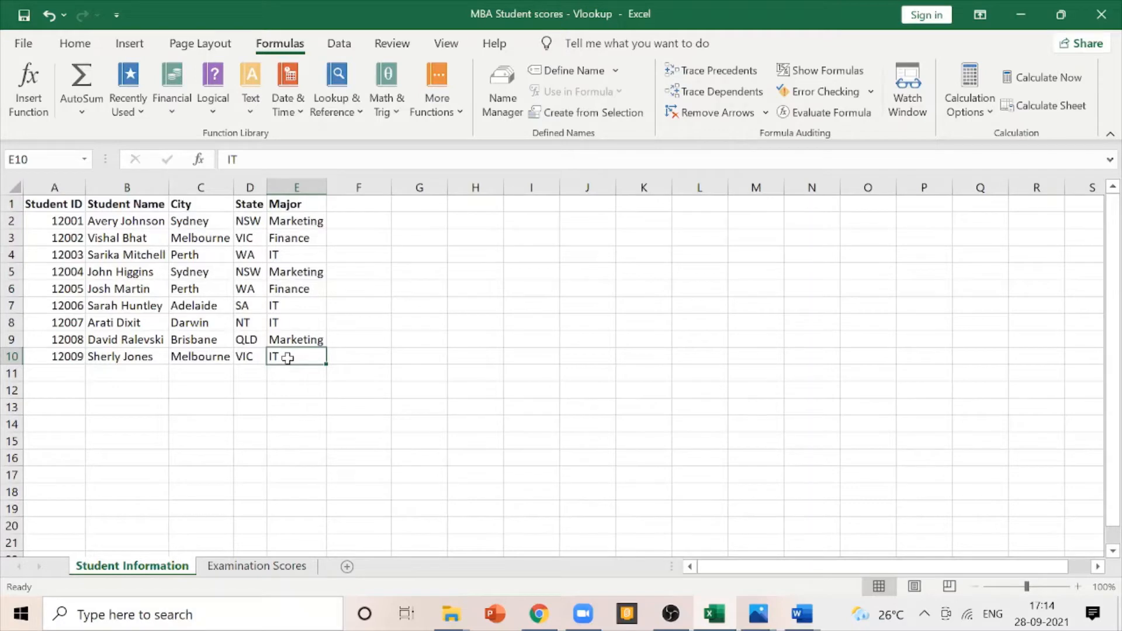
pyautogui.click(295, 225)
pyautogui.click(292, 239)
pyautogui.click(286, 256)
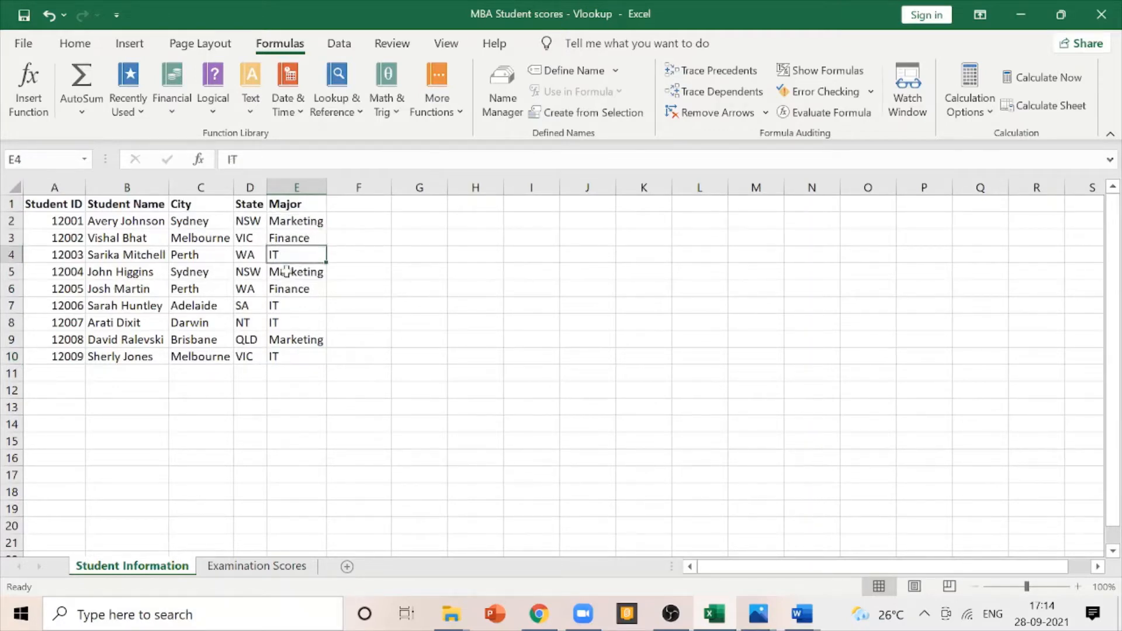
pyautogui.click(291, 290)
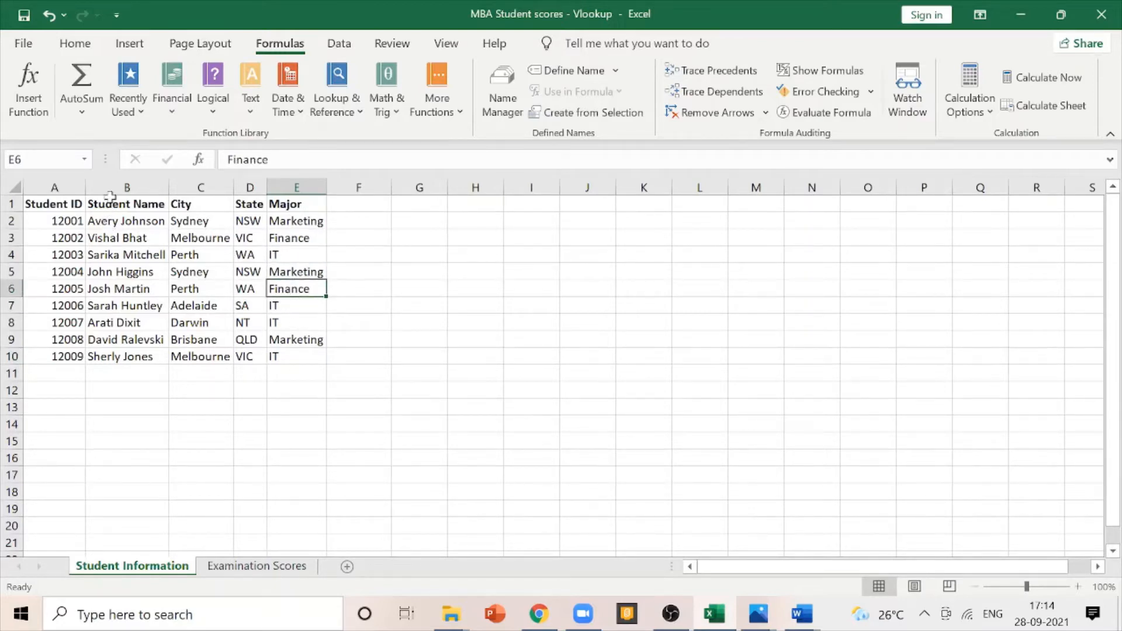
pyautogui.click(126, 188)
pyautogui.click(200, 187)
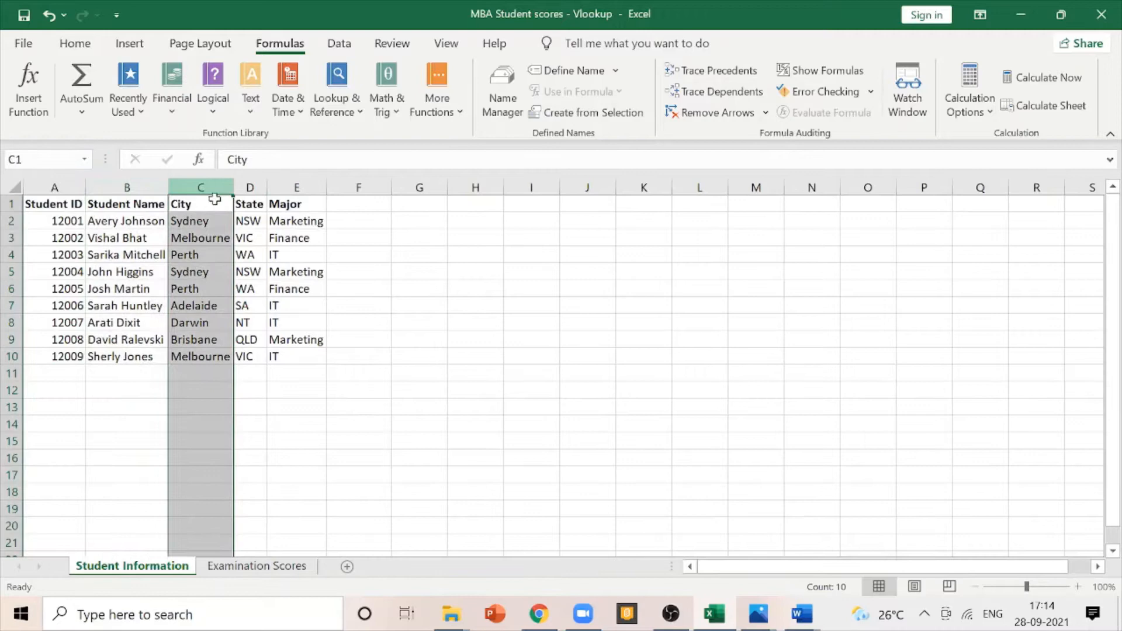
pyautogui.click(249, 187)
# Step: Examine the Student ID column from its header in A1 to the last student in row 10
pyautogui.click(70, 222)
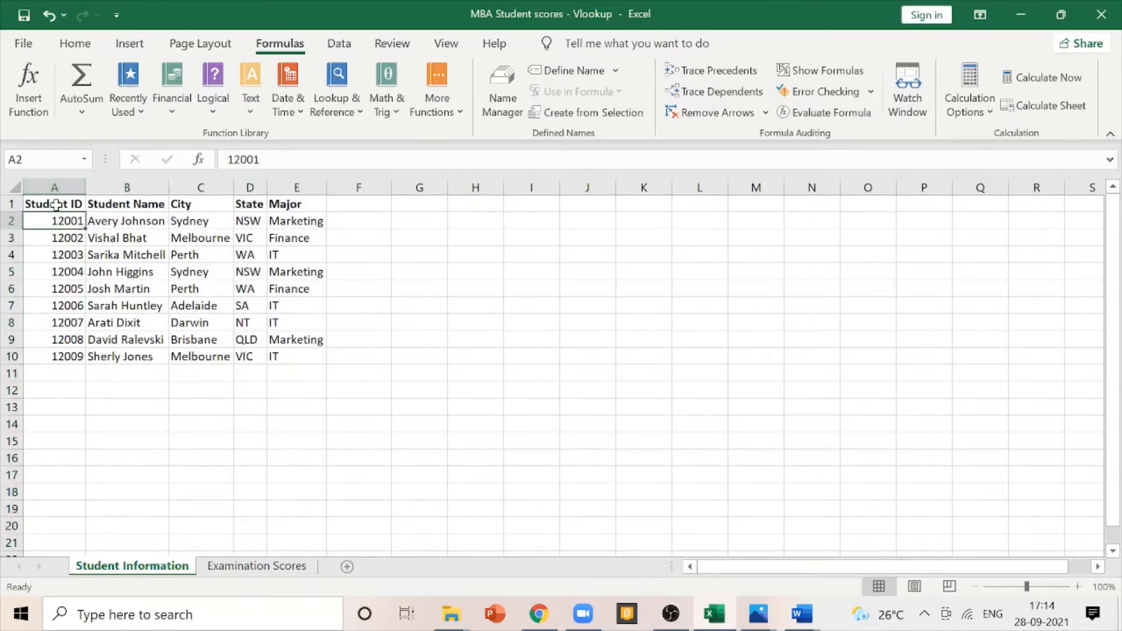
pyautogui.click(68, 203)
pyautogui.click(59, 186)
pyautogui.click(60, 202)
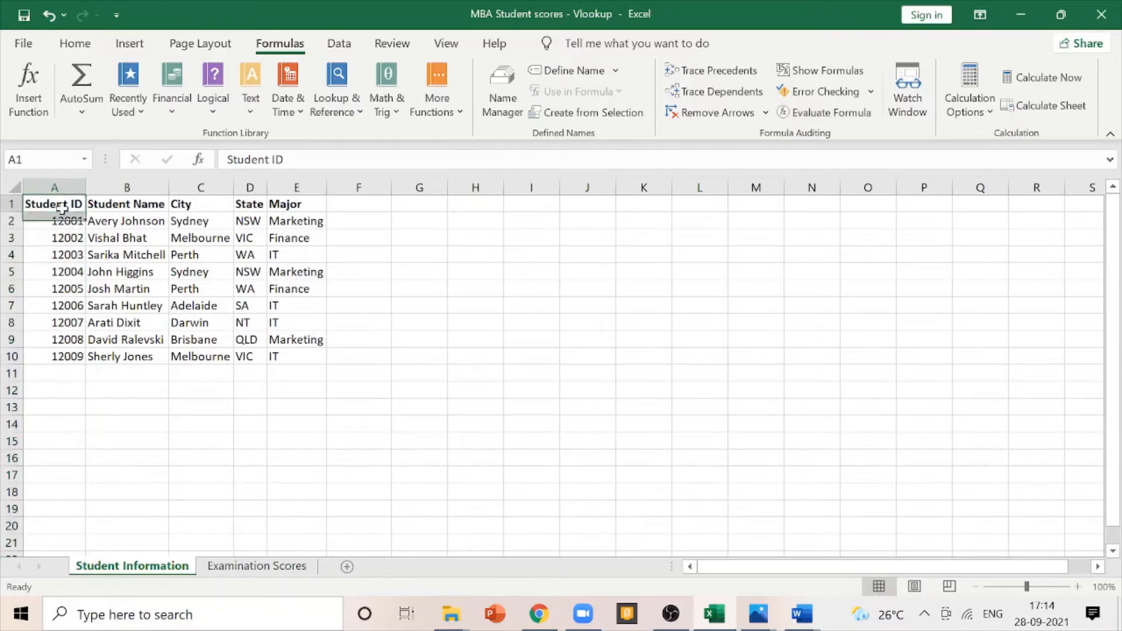
pyautogui.moveTo(62, 205); pyautogui.dragTo(66, 355)
pyautogui.click(65, 355)
pyautogui.click(66, 220)
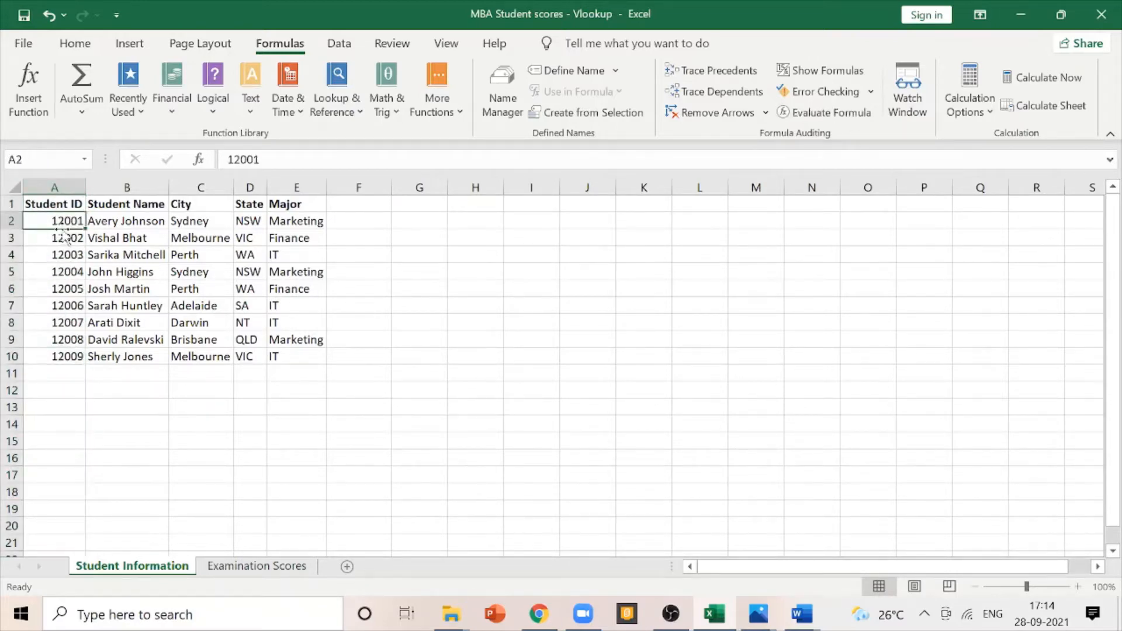
pyautogui.click(70, 355)
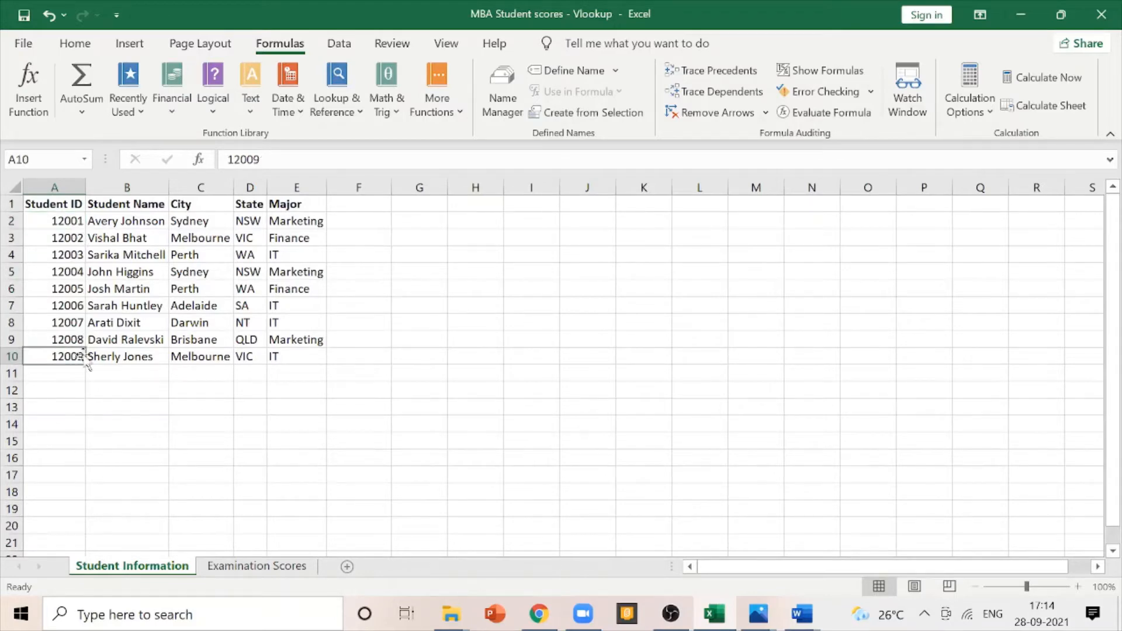
pyautogui.click(53, 204)
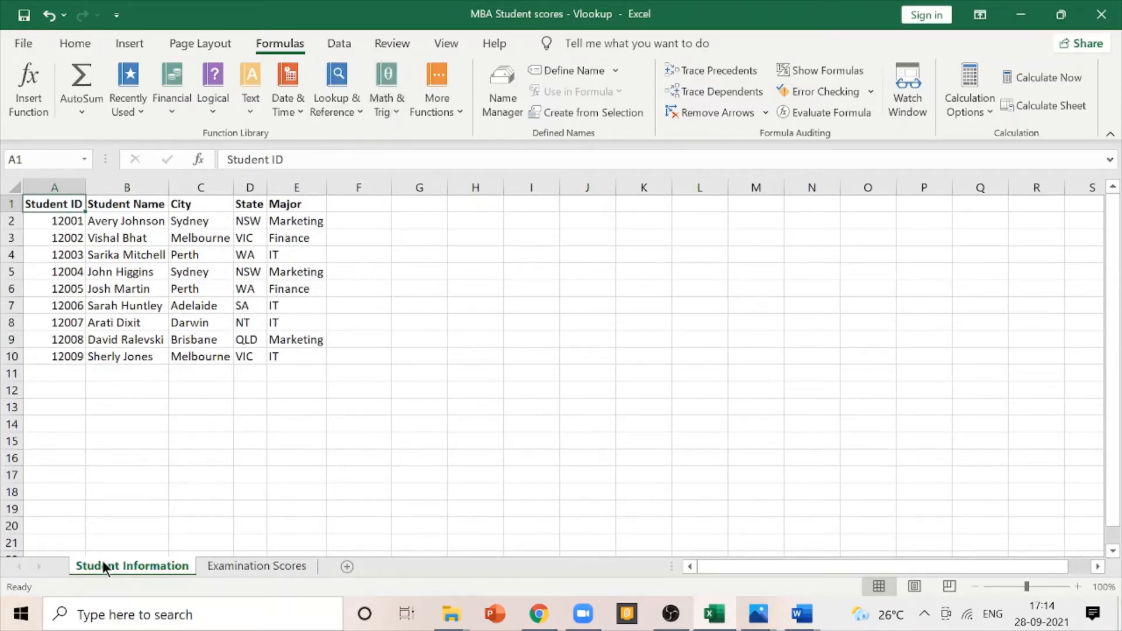
# Step: Examine the Examination Scores sheet, checking its subject headers and the Systems and Human Resources scores of the student in row 5
pyautogui.click(240, 569)
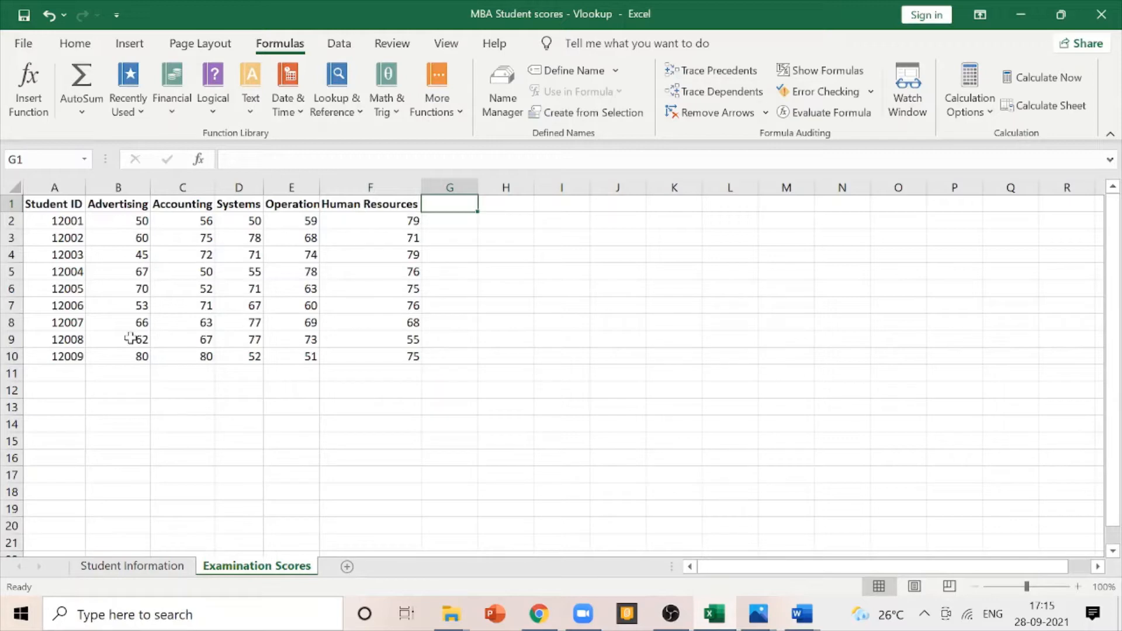
pyautogui.click(132, 208)
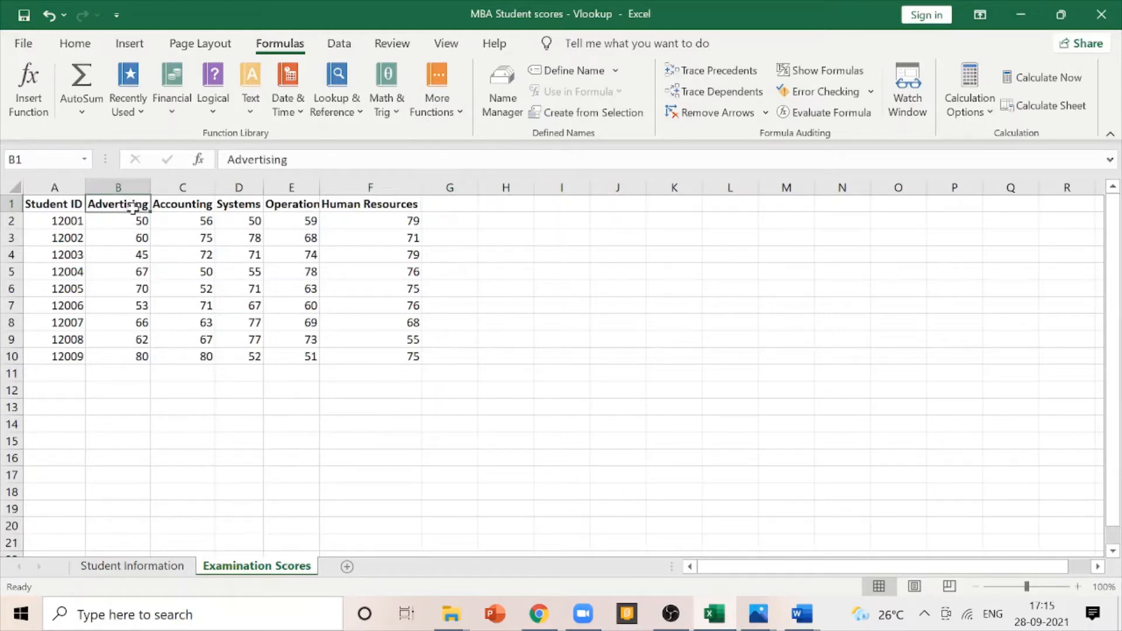
pyautogui.click(175, 203)
pyautogui.click(245, 203)
pyautogui.click(270, 205)
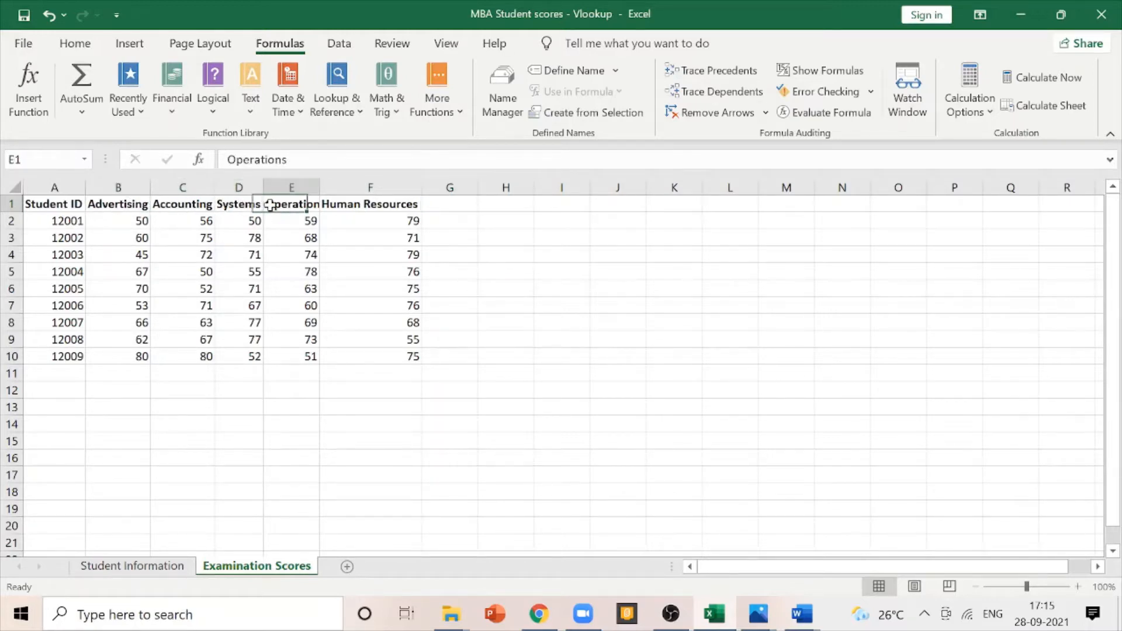
pyautogui.click(371, 202)
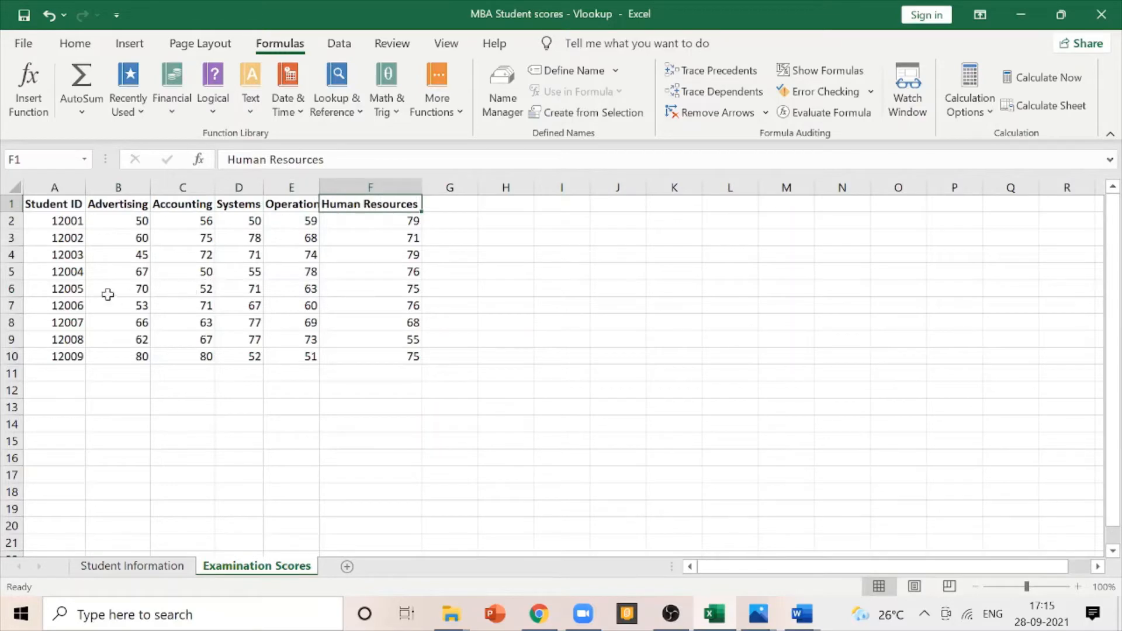
pyautogui.click(66, 273)
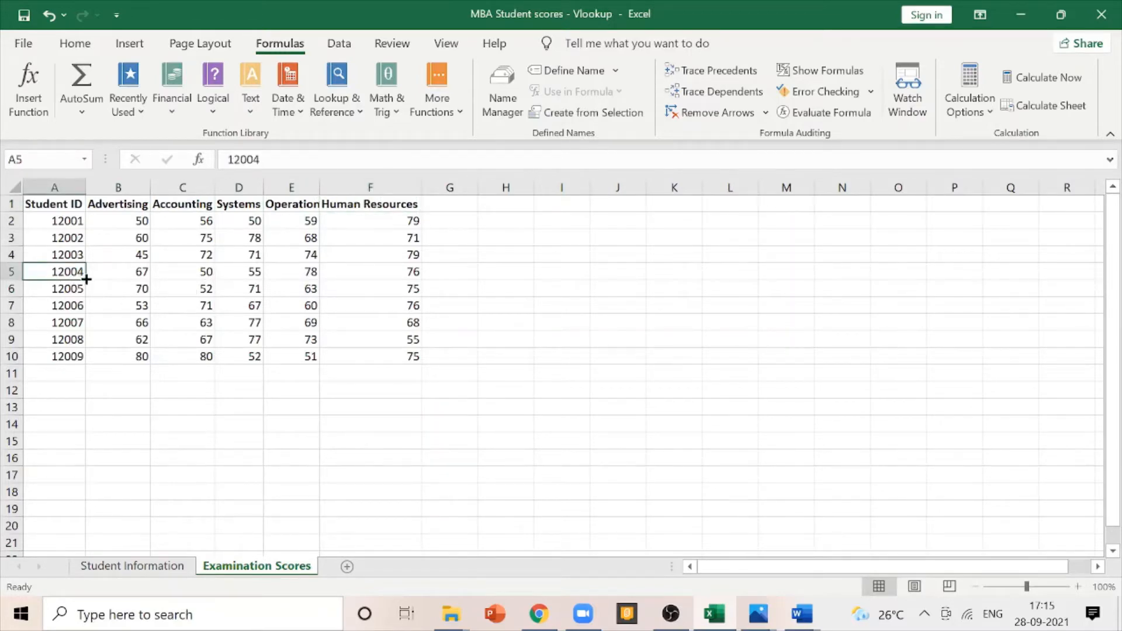
pyautogui.click(251, 273)
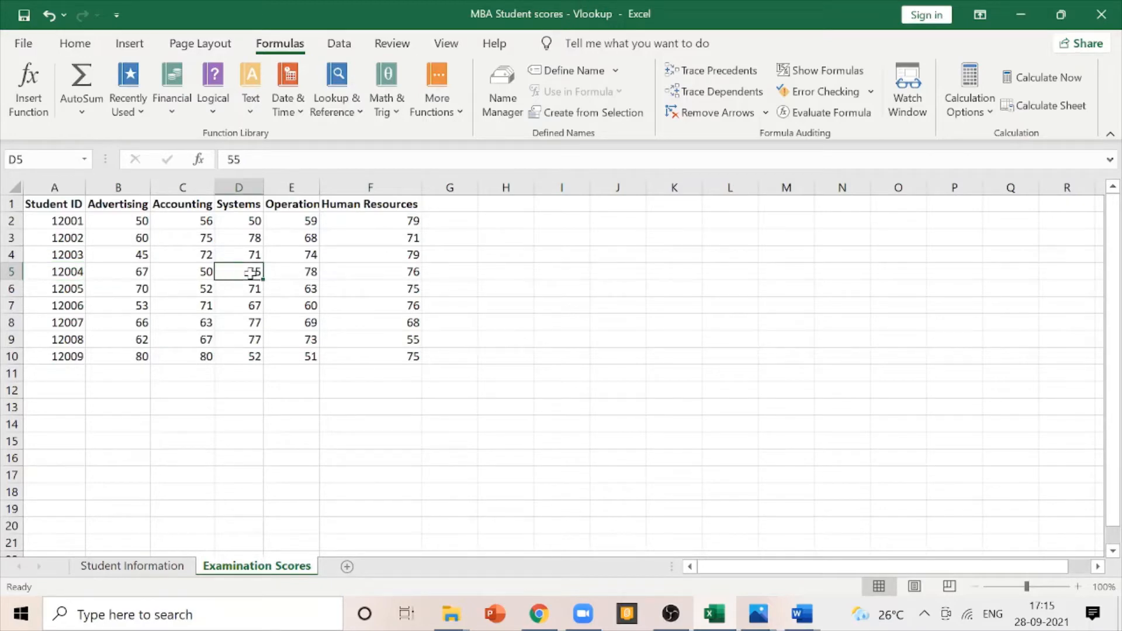
pyautogui.click(246, 206)
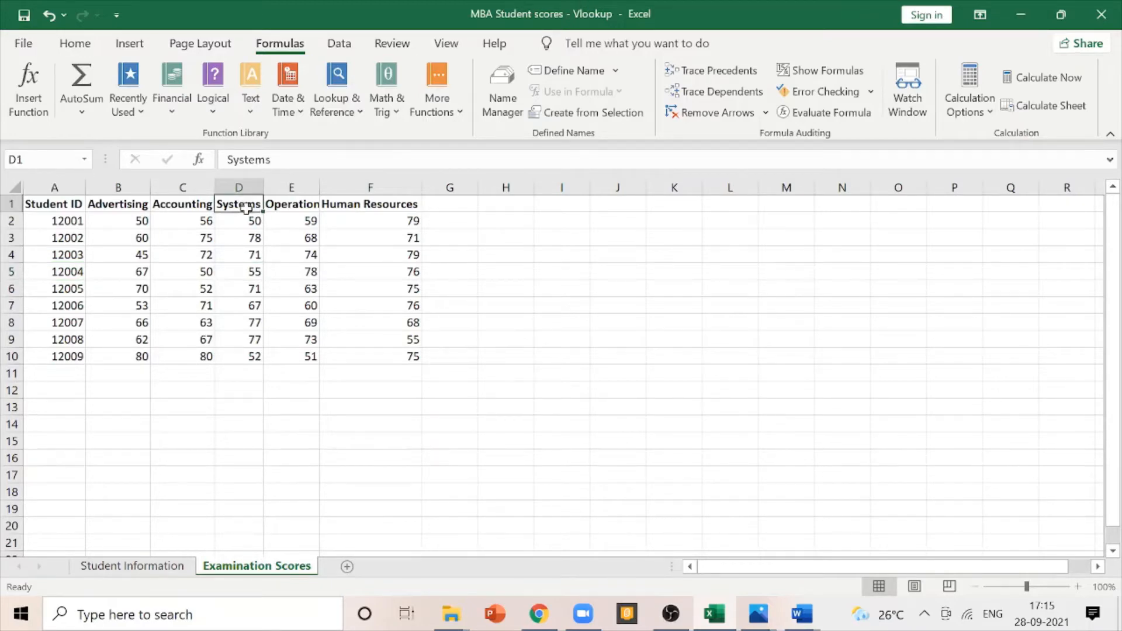
pyautogui.click(351, 274)
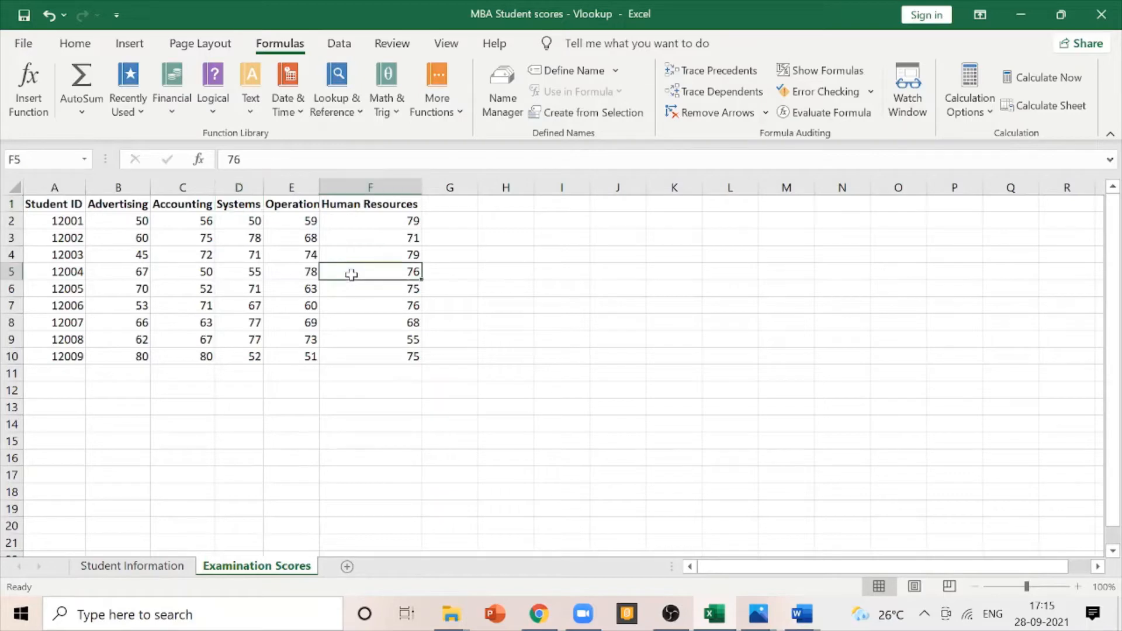
pyautogui.click(352, 208)
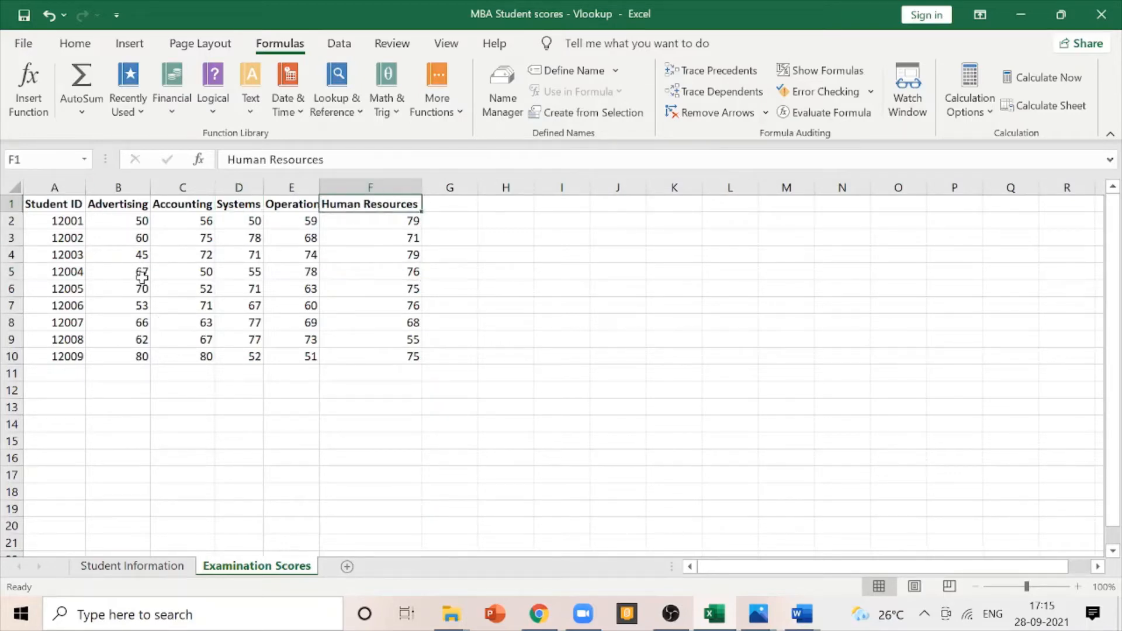
pyautogui.click(65, 208)
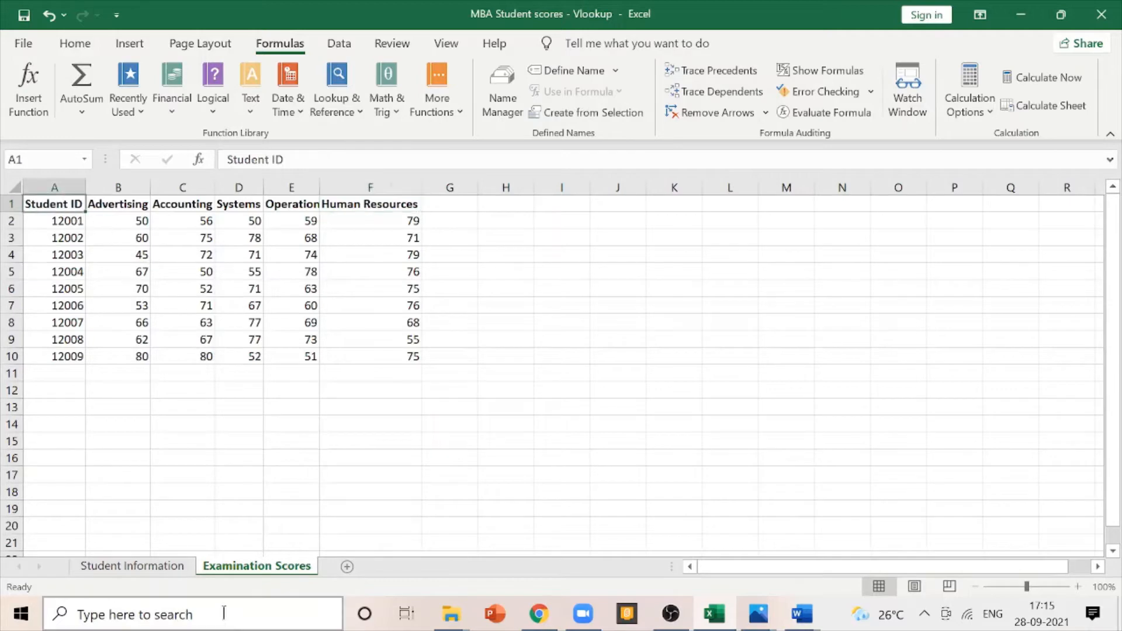
# Step: Compare the Student Information and Examination Scores sheets for their shared Student ID column, ending on Examination Scores
pyautogui.click(152, 565)
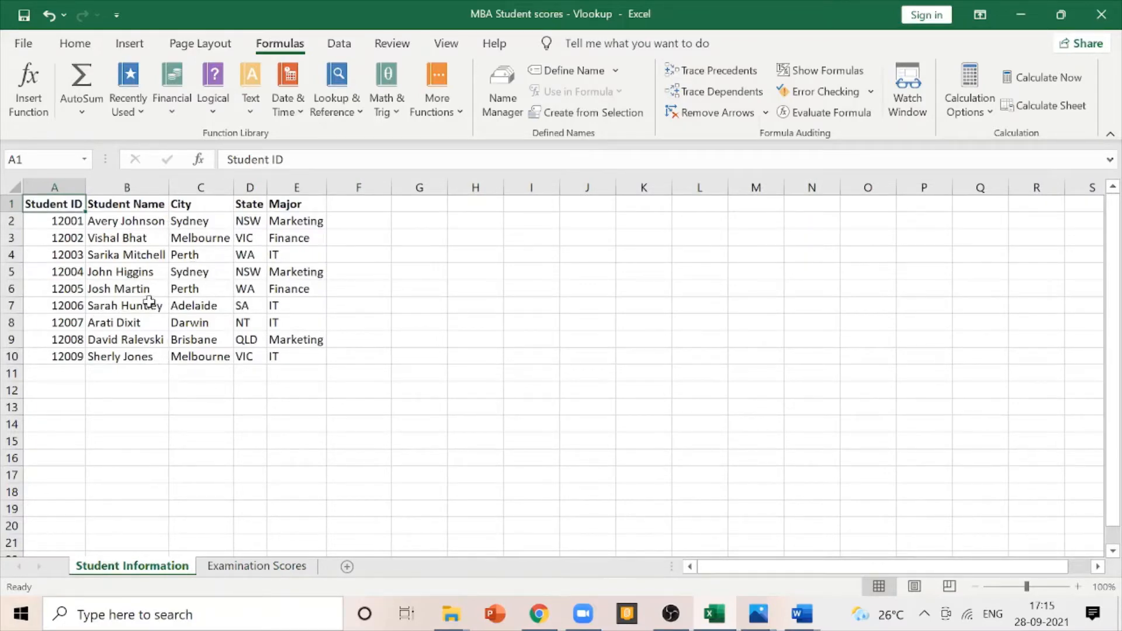
pyautogui.click(229, 567)
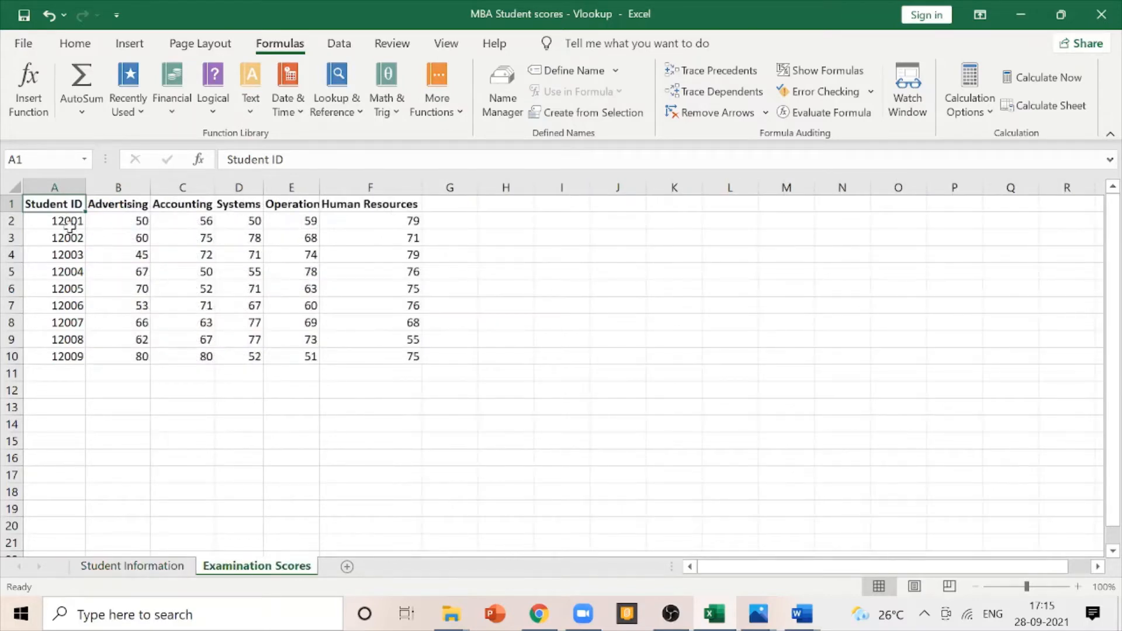
pyautogui.click(142, 568)
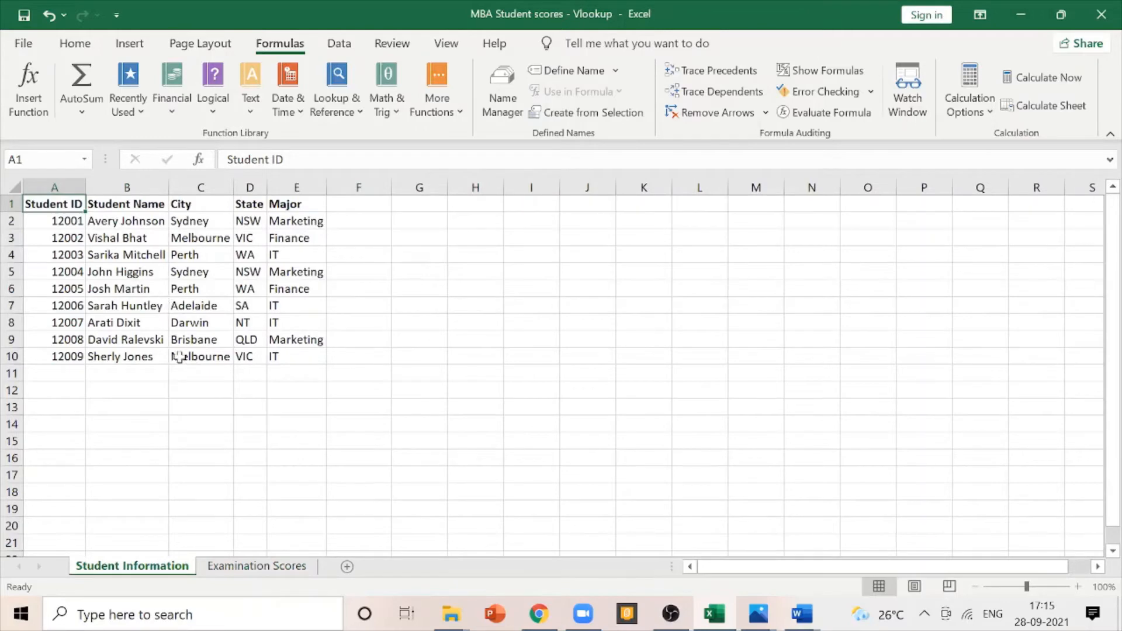
pyautogui.click(257, 564)
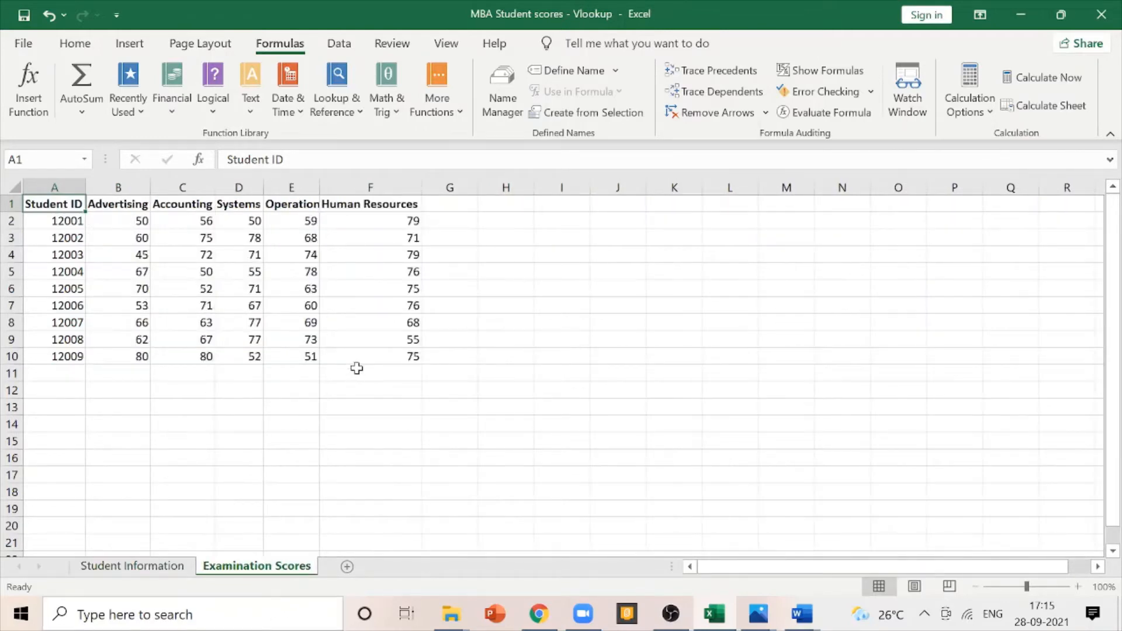
# Step: Add a Total header in G1 of Examination Scores and sum the first student's scores with =SUM(B2:F2) in G2
pyautogui.click(457, 204)
pyautogui.write('Total')
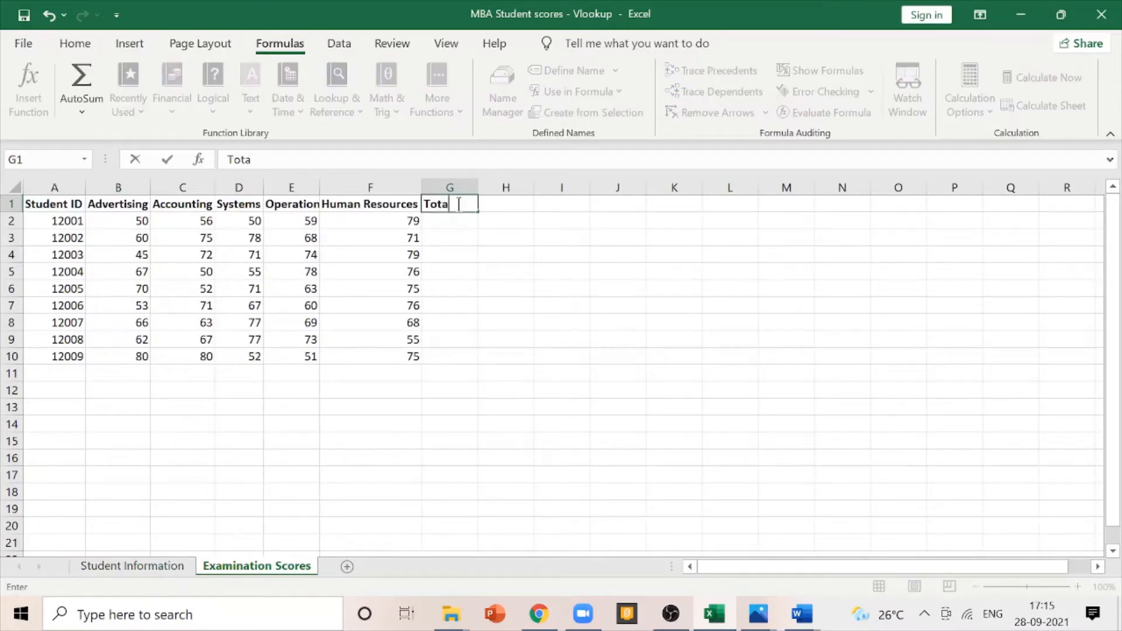
pyautogui.press('Return')
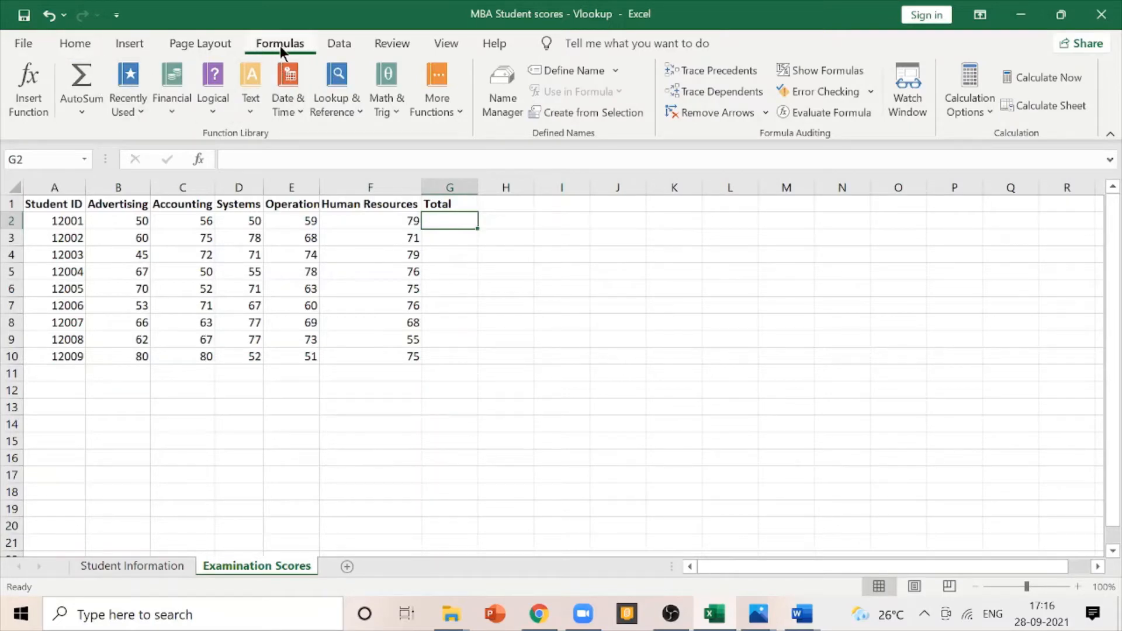
pyautogui.click(79, 75)
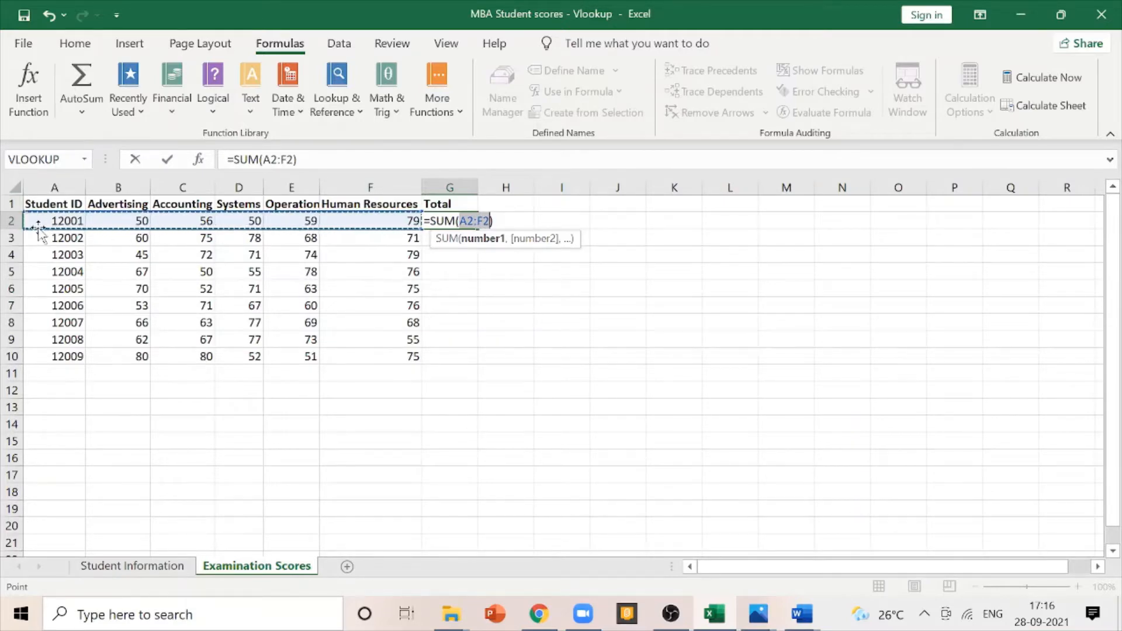
pyautogui.moveTo(26, 224); pyautogui.dragTo(65, 225)
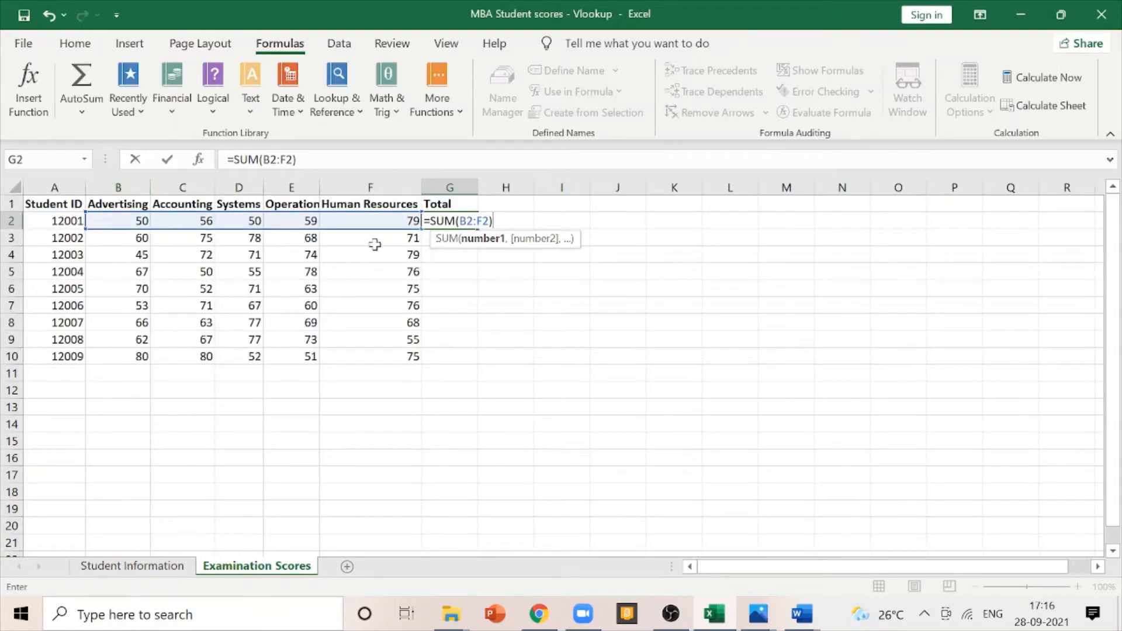
pyautogui.press('Return')
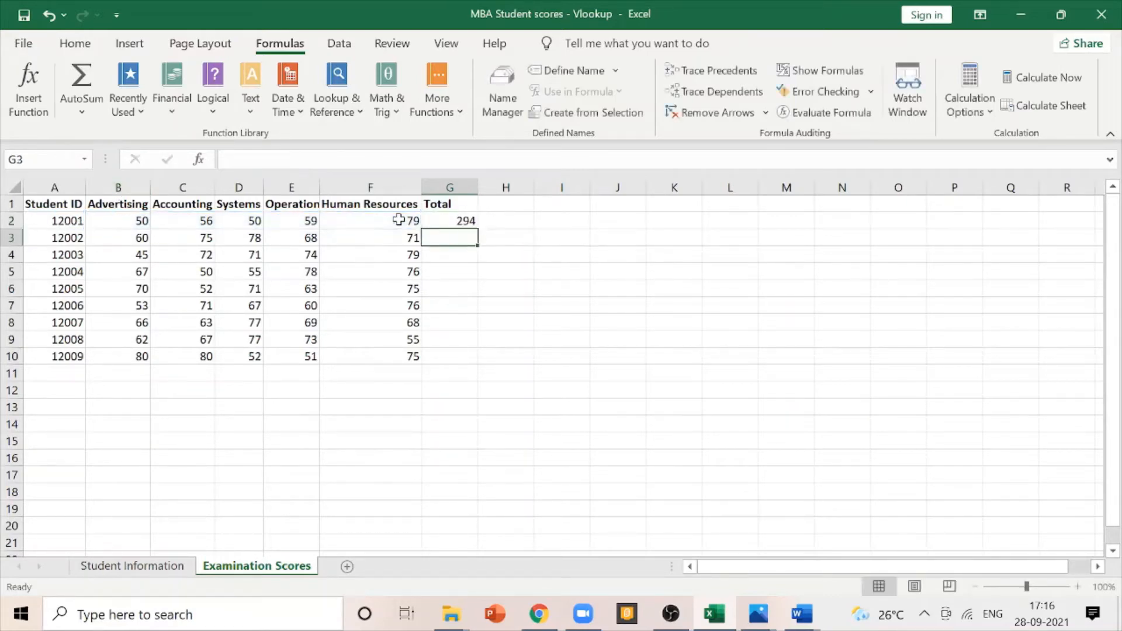
# Step: Check the G2 total against the sum of B2:F2, and fill its formula down to G10
pyautogui.moveTo(117, 221); pyautogui.dragTo(418, 221)
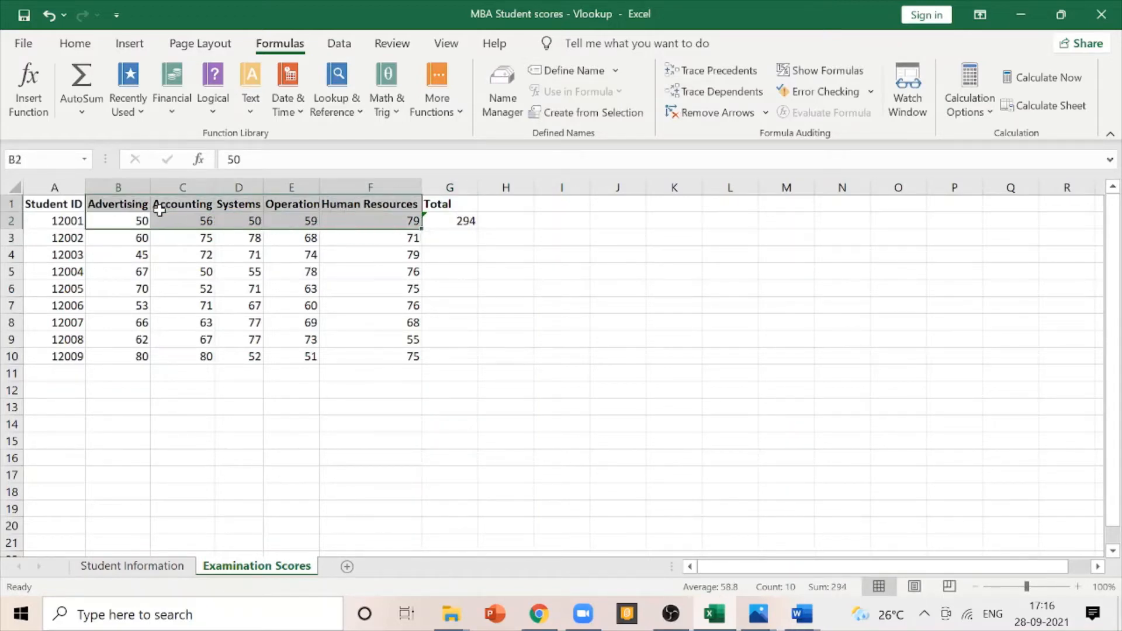
pyautogui.click(139, 228)
pyautogui.moveTo(142, 226); pyautogui.dragTo(415, 221)
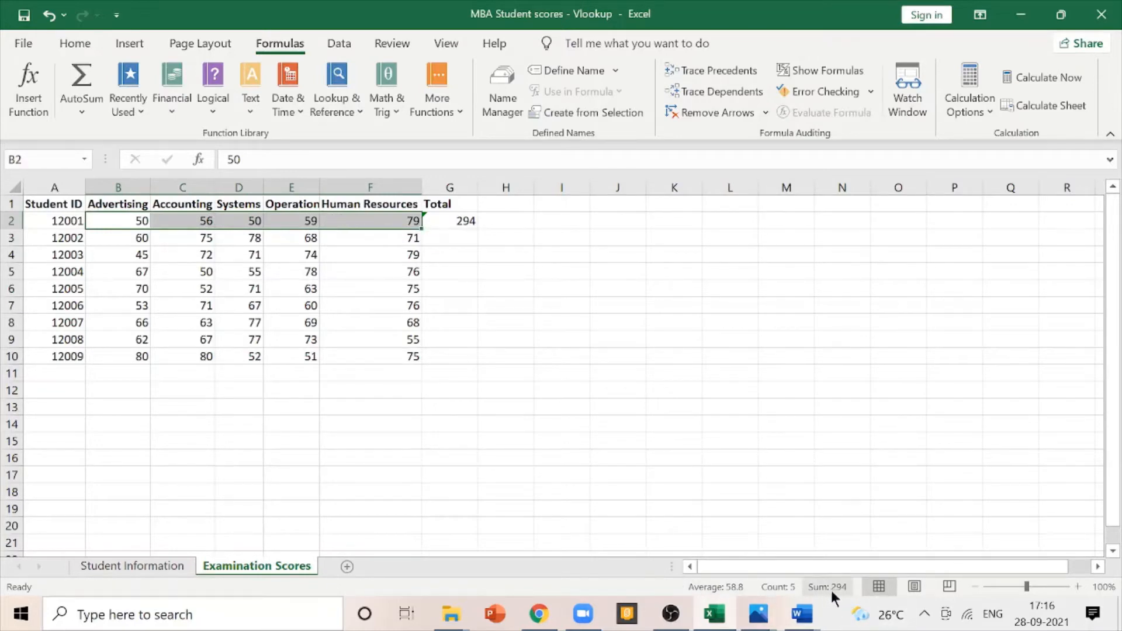
pyautogui.click(440, 219)
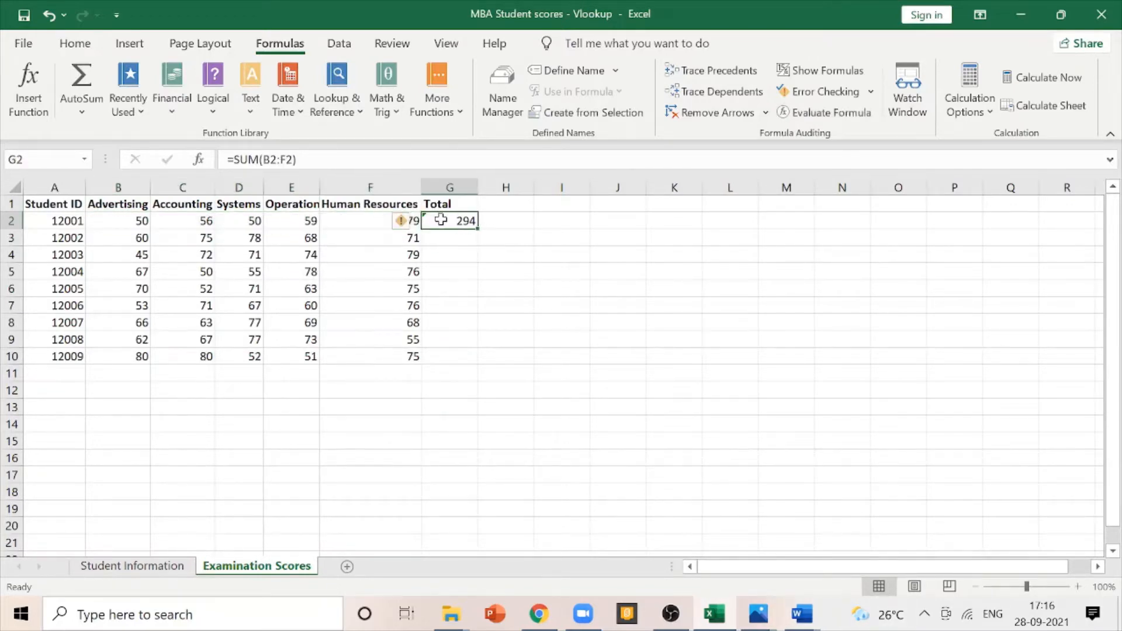
pyautogui.moveTo(476, 228); pyautogui.dragTo(466, 358)
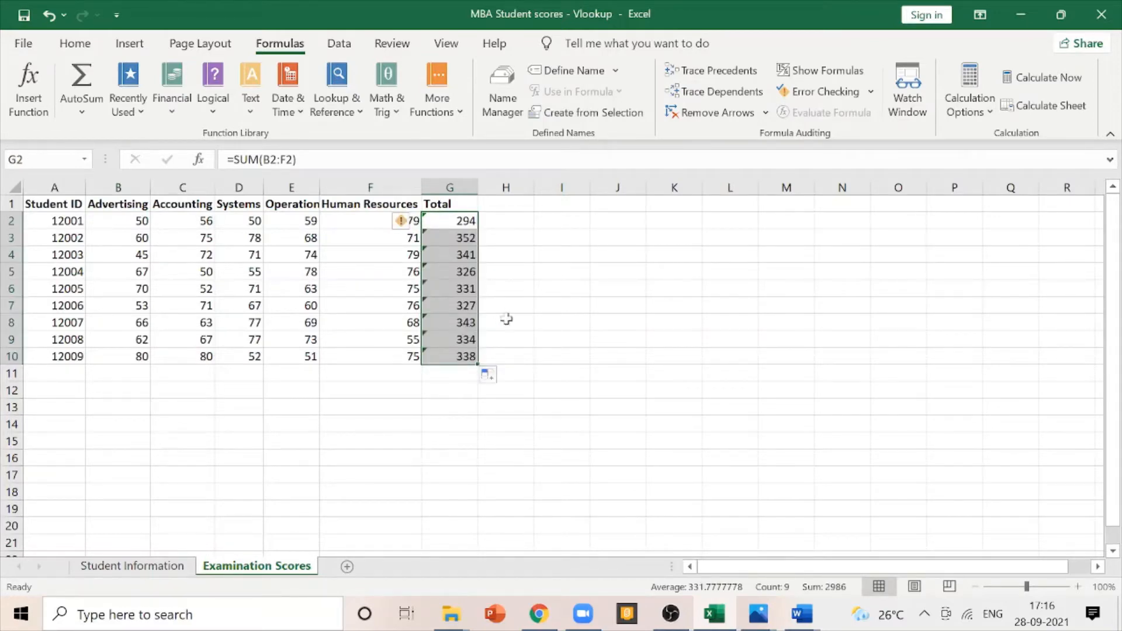
# Step: Inspect the copied total formula in G8 and the error warning on the formula in G2
pyautogui.click(458, 322)
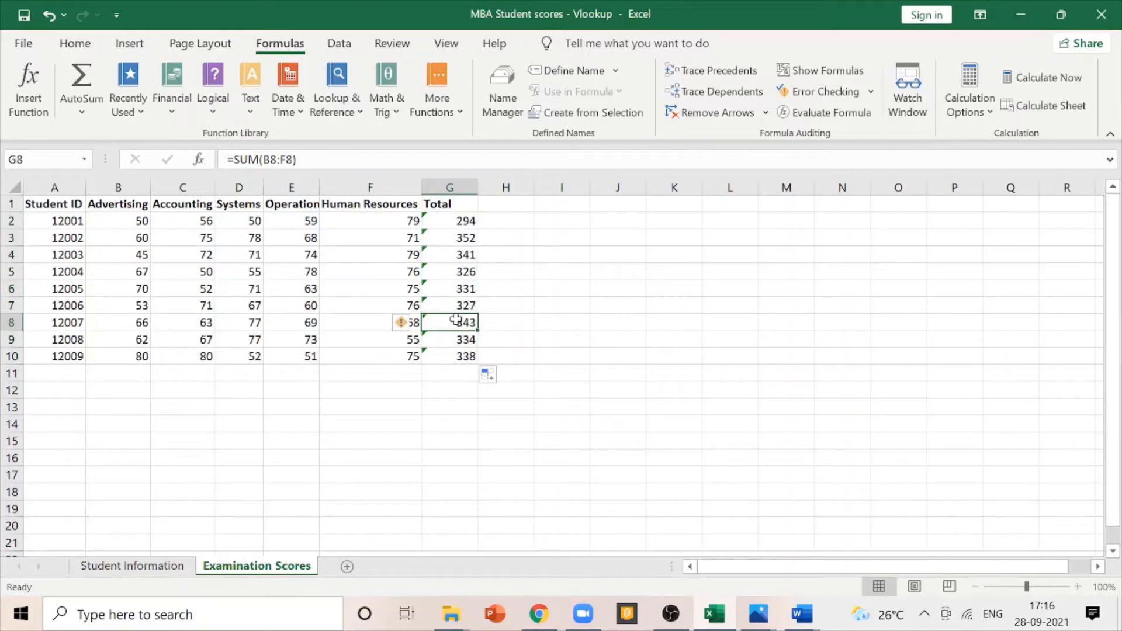
pyautogui.click(438, 222)
pyautogui.moveTo(413, 225)
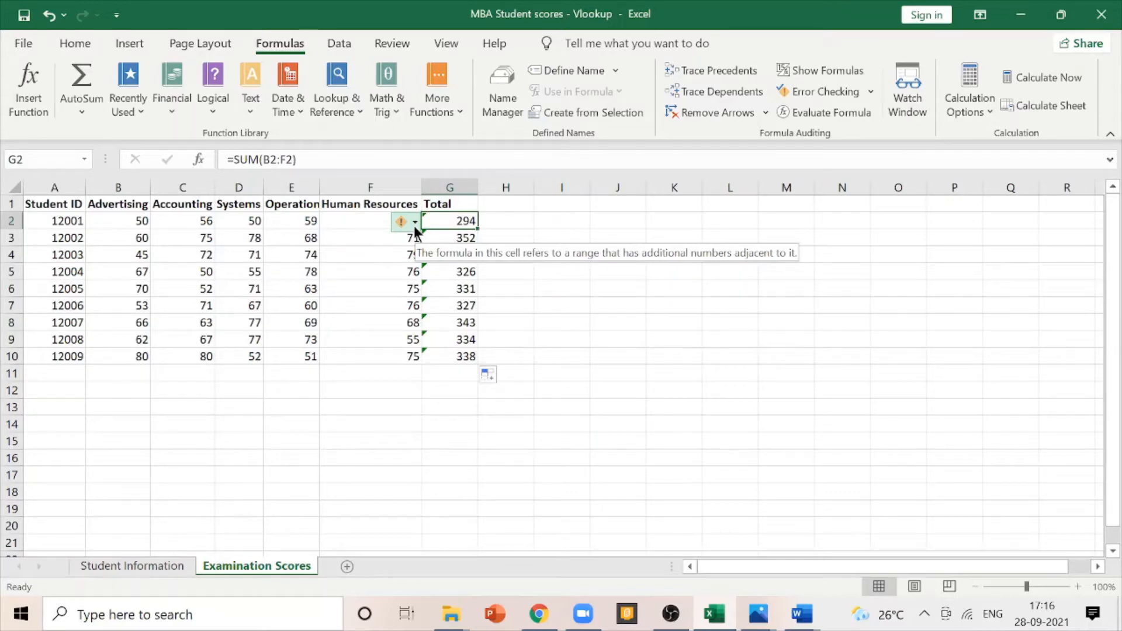
pyautogui.click(121, 221)
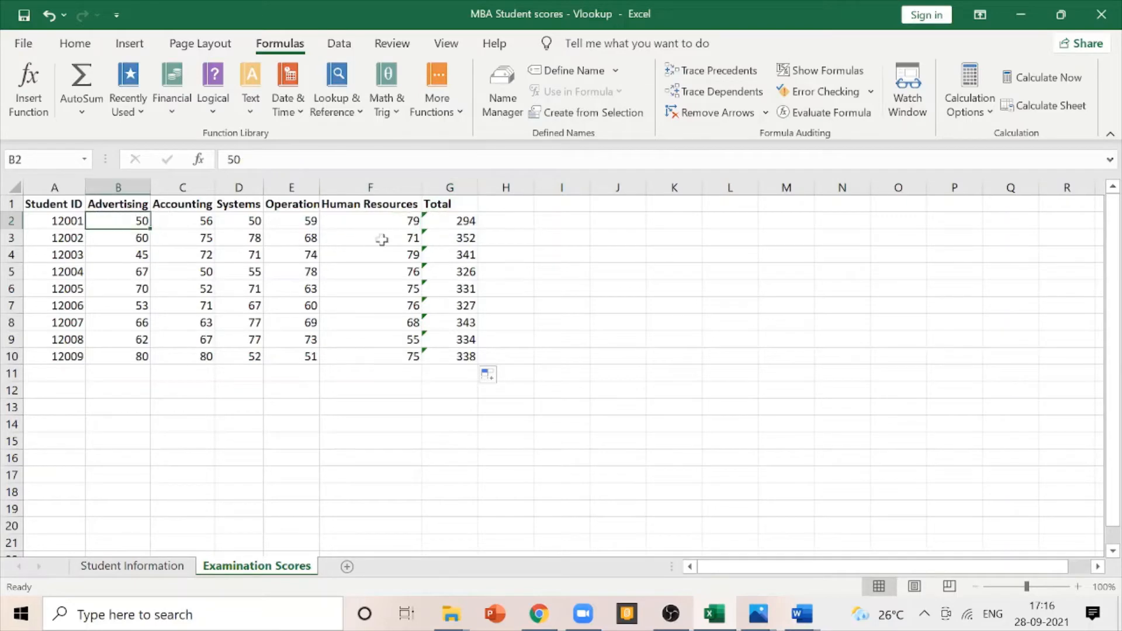
# Step: Review the first student's ID, subject scores in B2:F2 and total formula in G2
pyautogui.moveTo(378, 220); pyautogui.dragTo(101, 221)
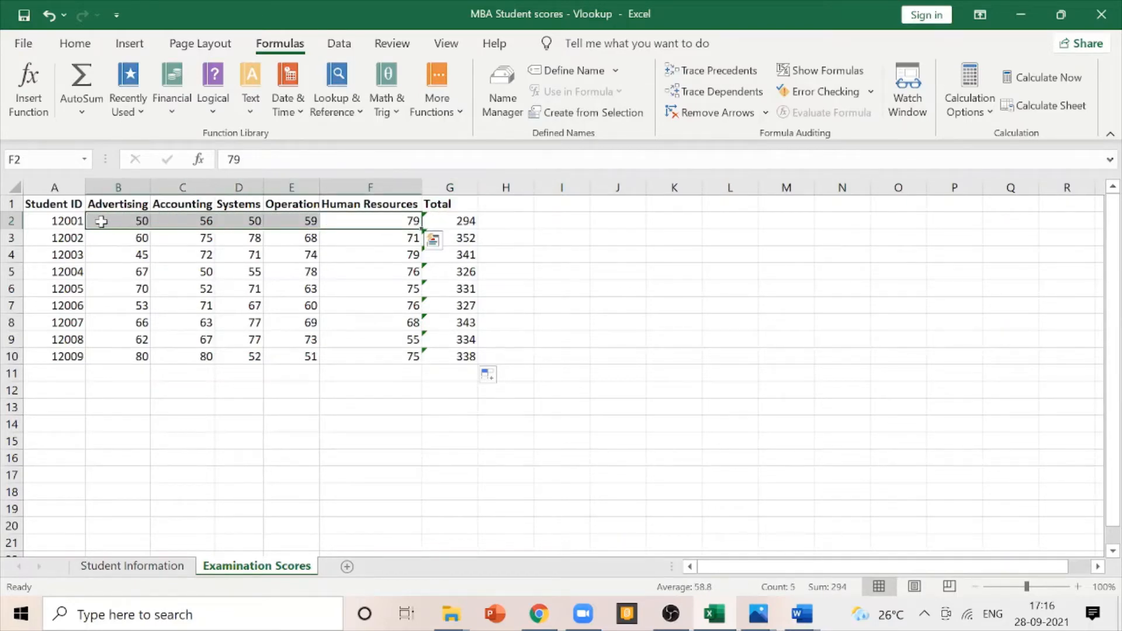
pyautogui.click(51, 220)
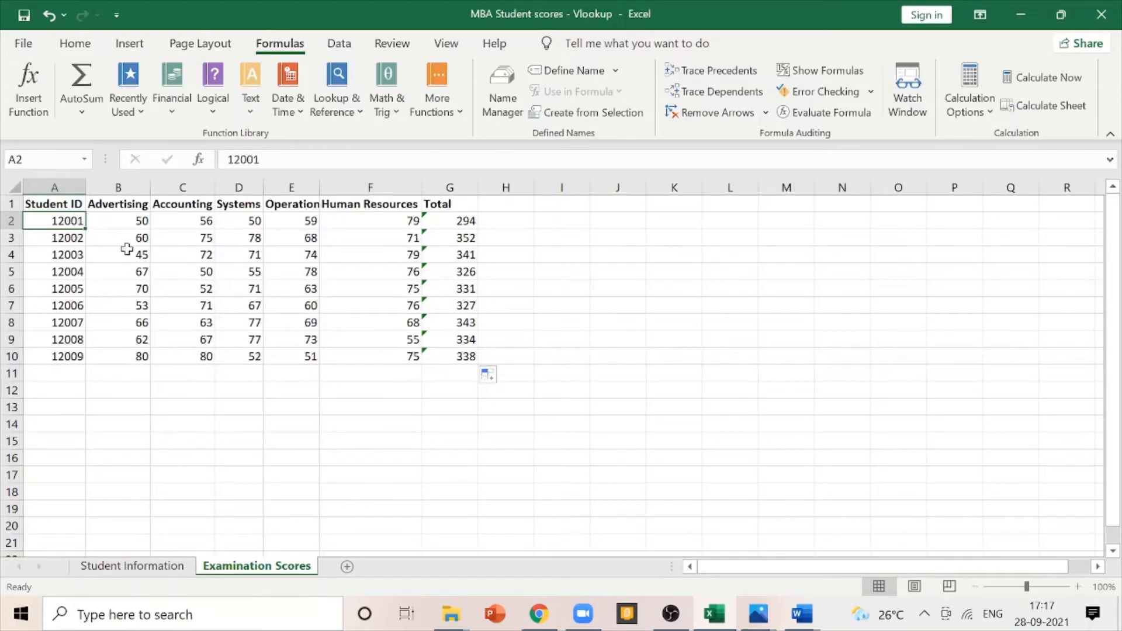
pyautogui.moveTo(132, 223); pyautogui.dragTo(378, 223)
pyautogui.click(450, 225)
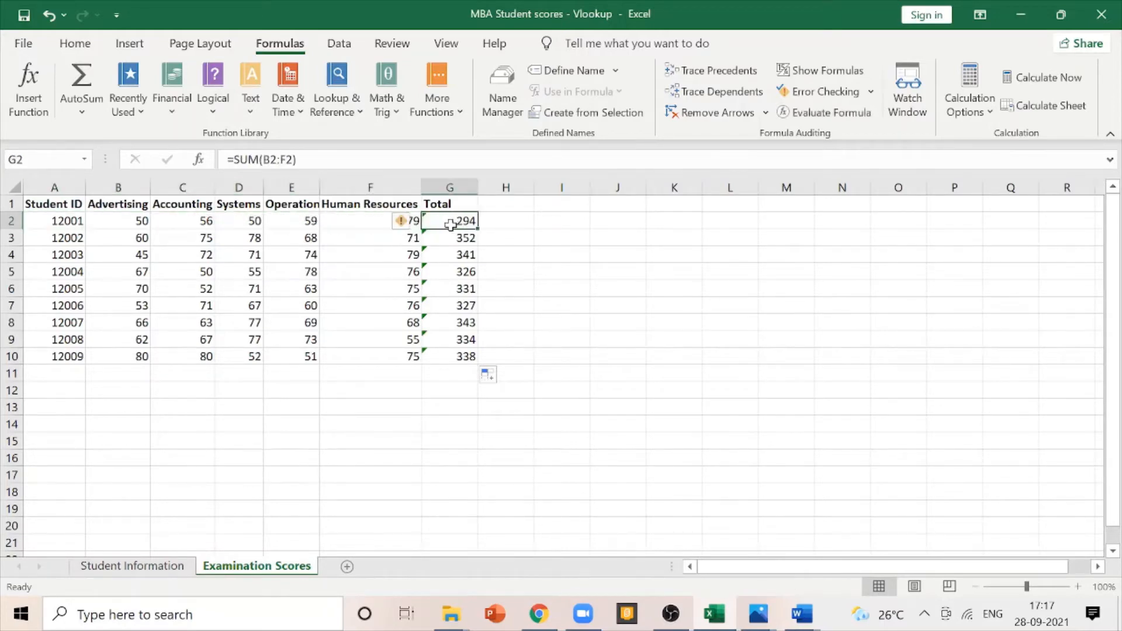
# Step: Ignore the omitted-adjacent-cells error for all the student totals in G2:G10
pyautogui.moveTo(446, 220); pyautogui.dragTo(444, 354)
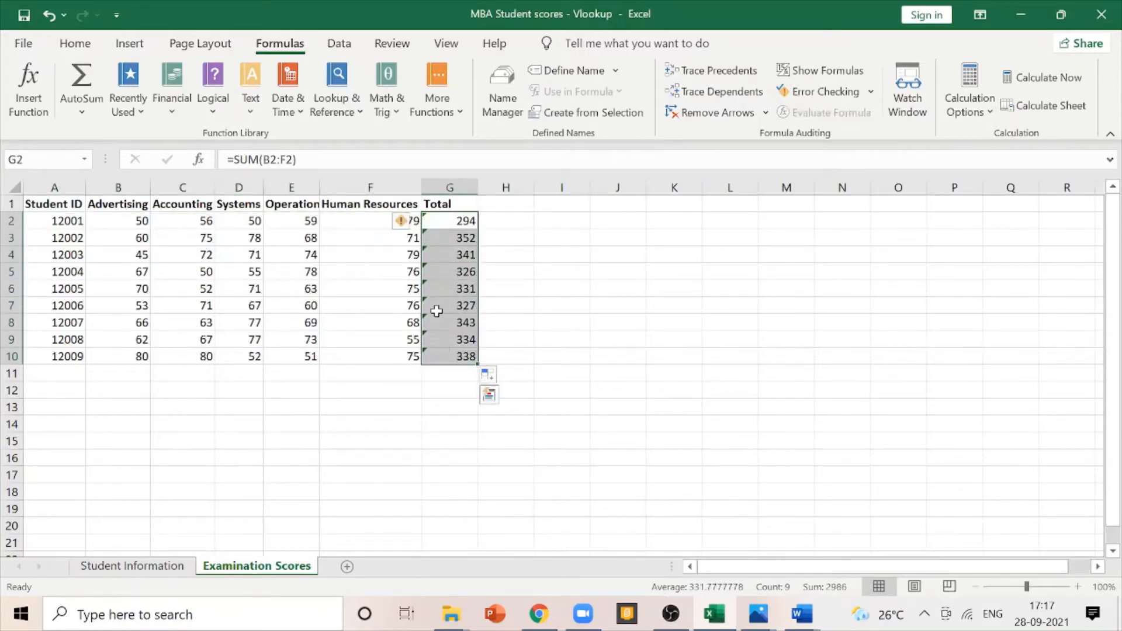
pyautogui.click(414, 222)
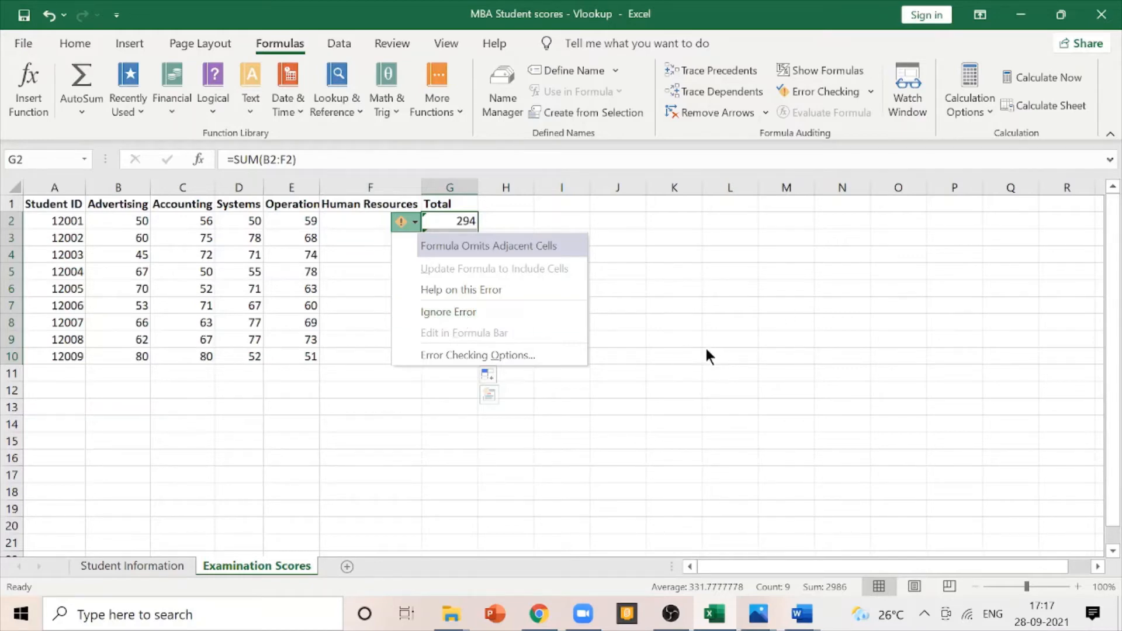
pyautogui.click(479, 312)
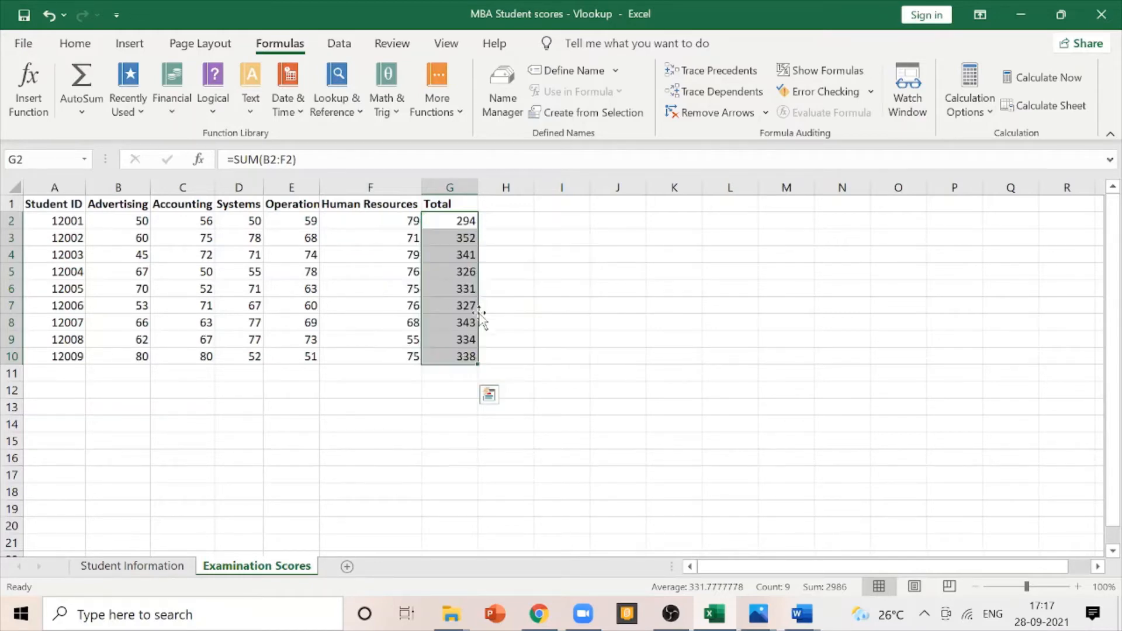
pyautogui.click(451, 223)
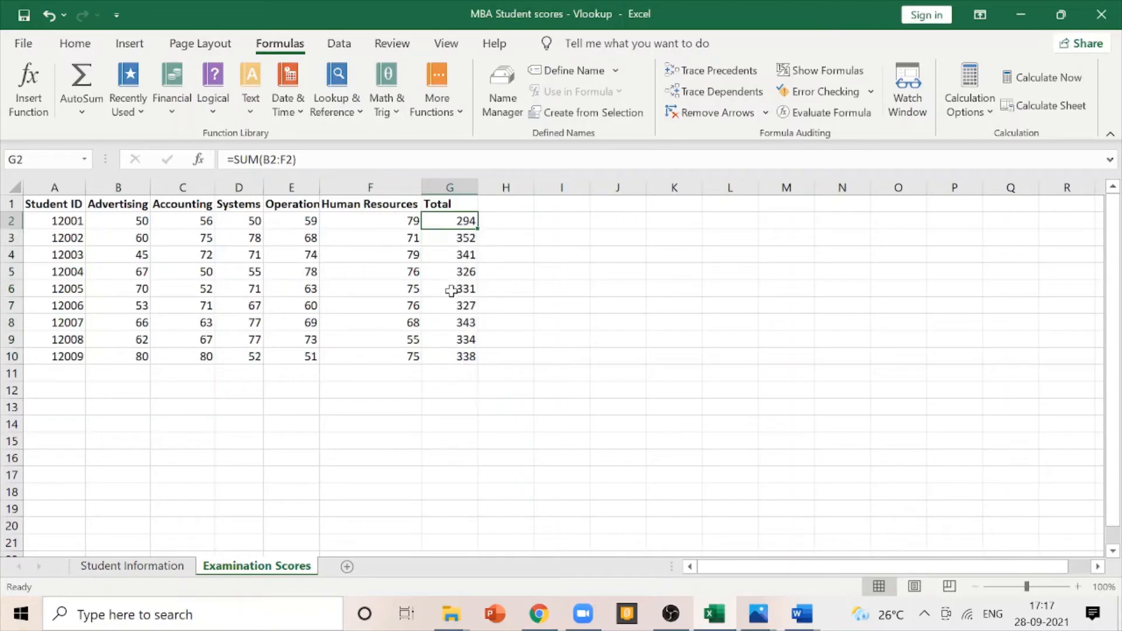
pyautogui.click(440, 205)
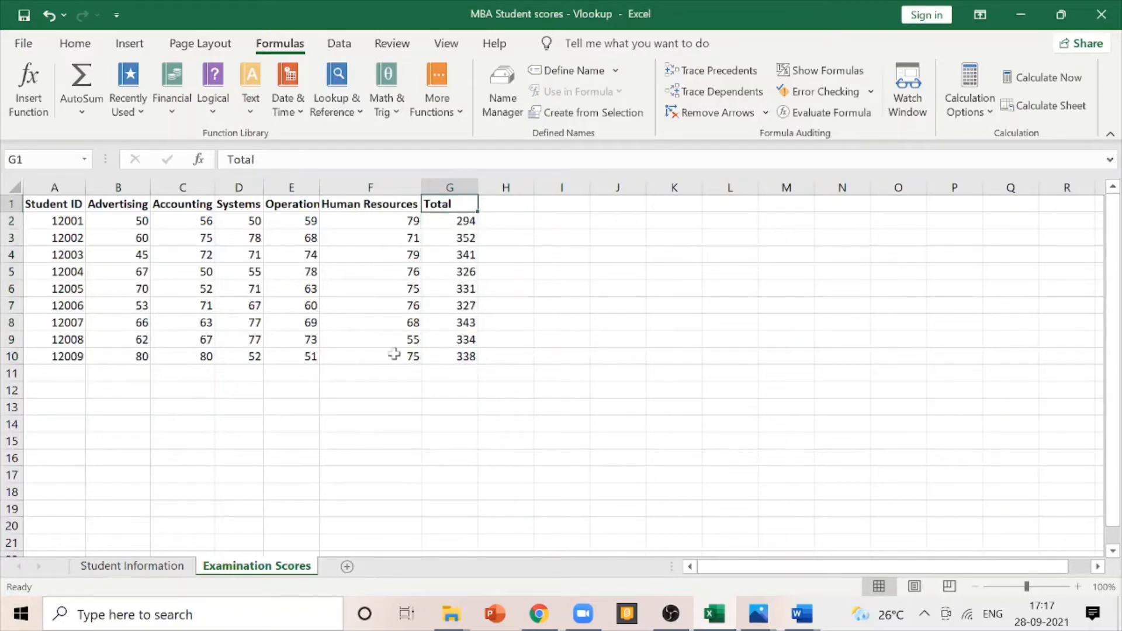
# Step: Add a Total Marks header in F1 of the Student Information sheet
pyautogui.click(132, 566)
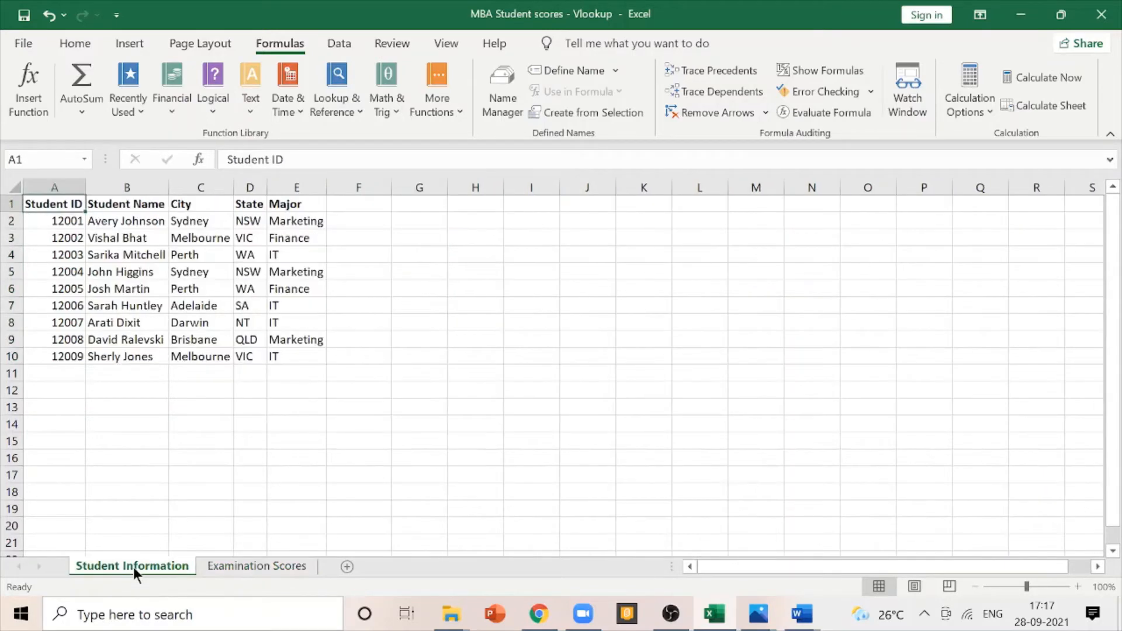
pyautogui.click(360, 202)
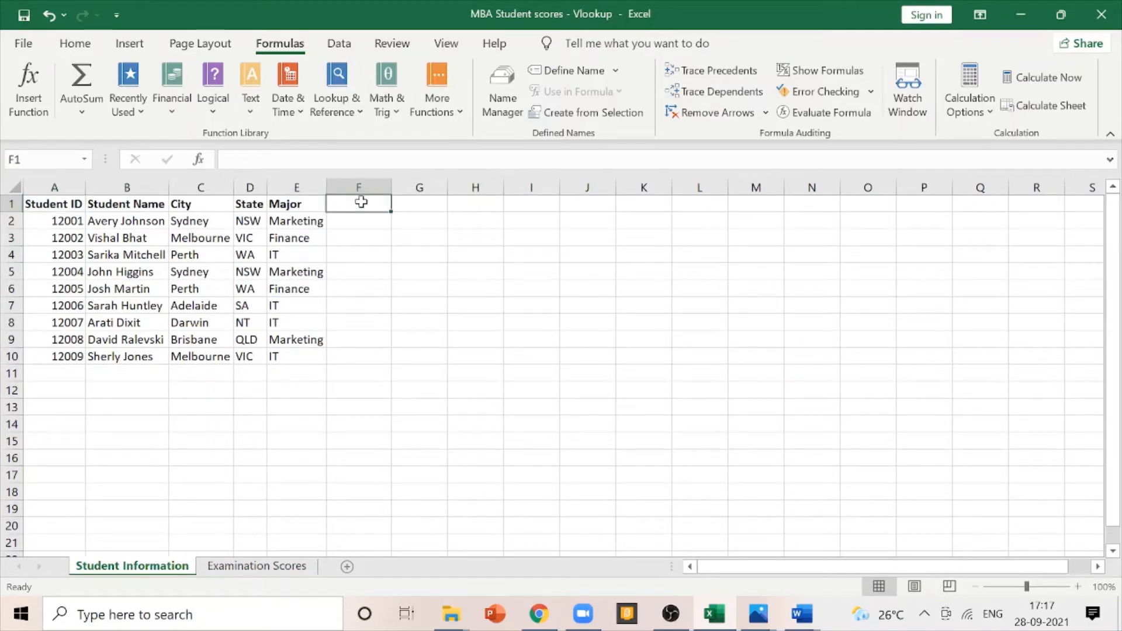
pyautogui.write('Total Ma')
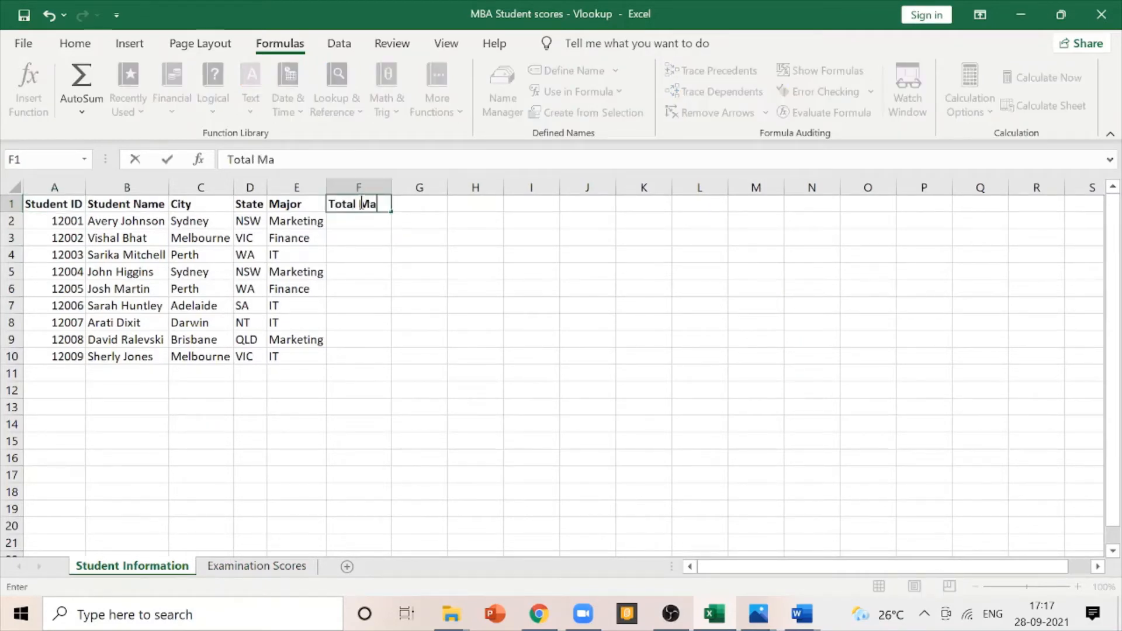
pyautogui.write('rks')
pyautogui.press('Return')
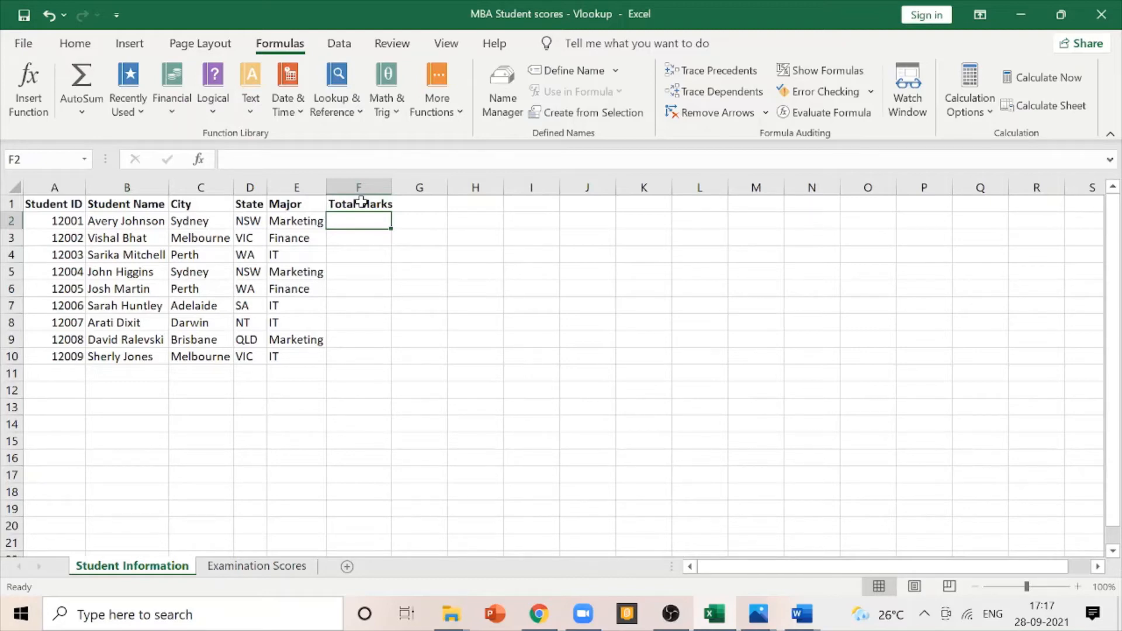
# Step: Examine the Student ID, Student Name, City, State and Major columns and the first student's ID in A2
pyautogui.click(55, 187)
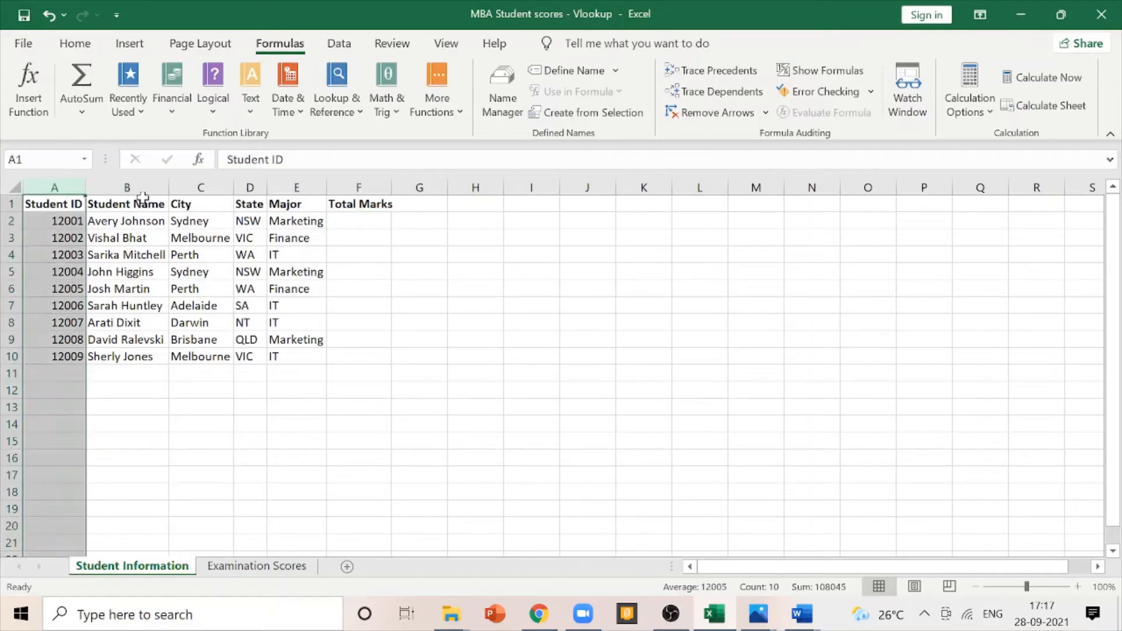
pyautogui.click(140, 188)
pyautogui.click(200, 188)
pyautogui.click(250, 189)
pyautogui.click(297, 188)
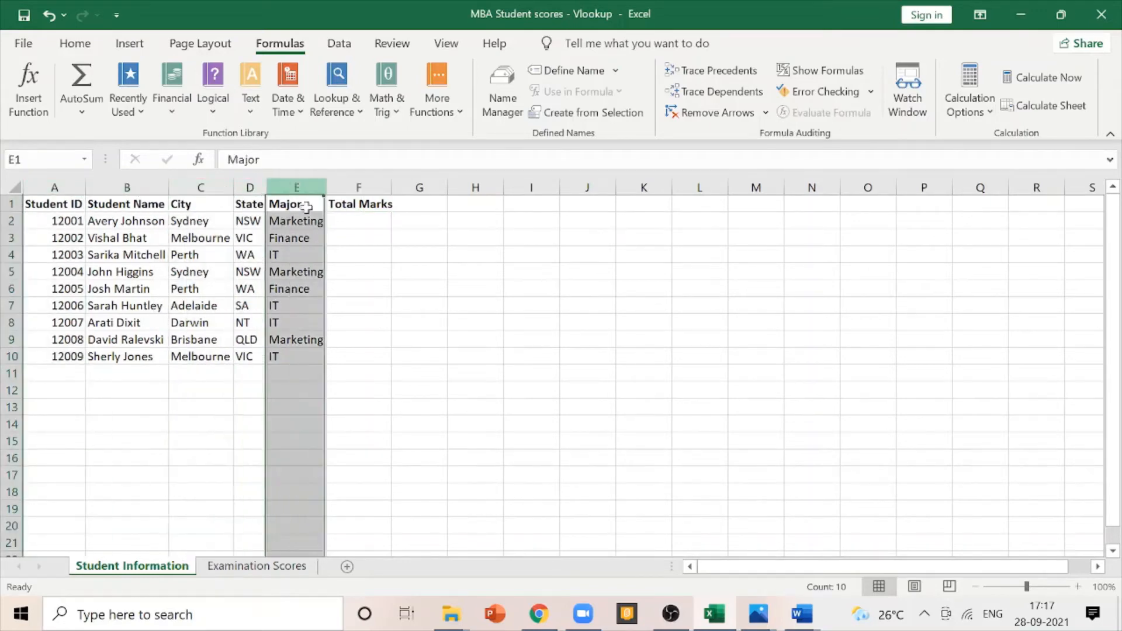
pyautogui.click(60, 222)
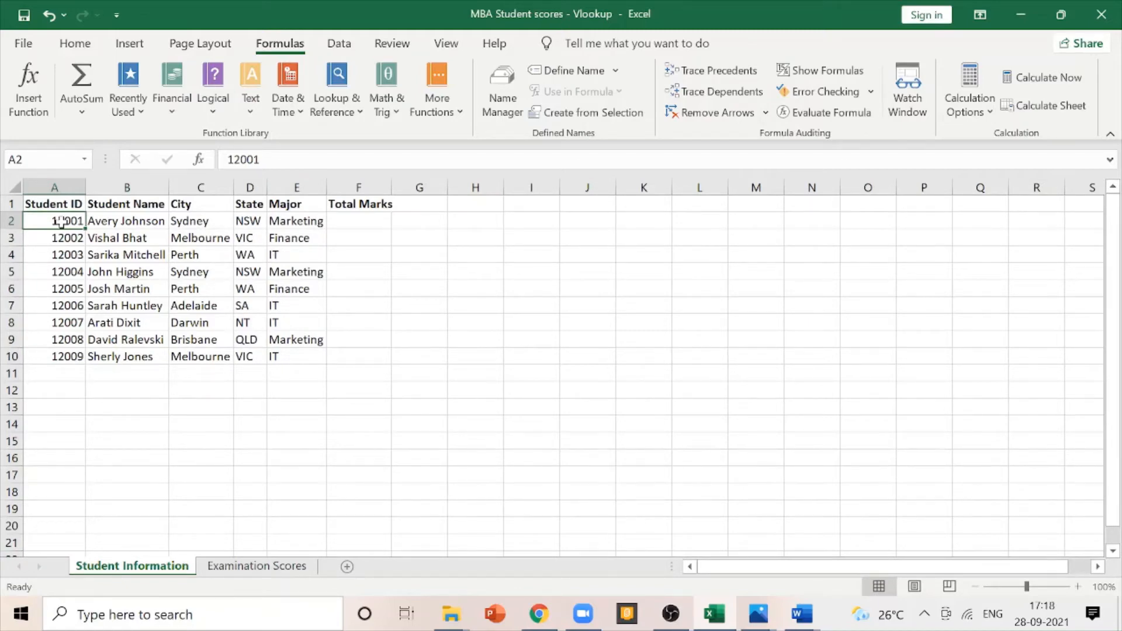
# Step: Search for the VLOOKUP function and start inserting it in F2 under Total Marks
pyautogui.click(357, 223)
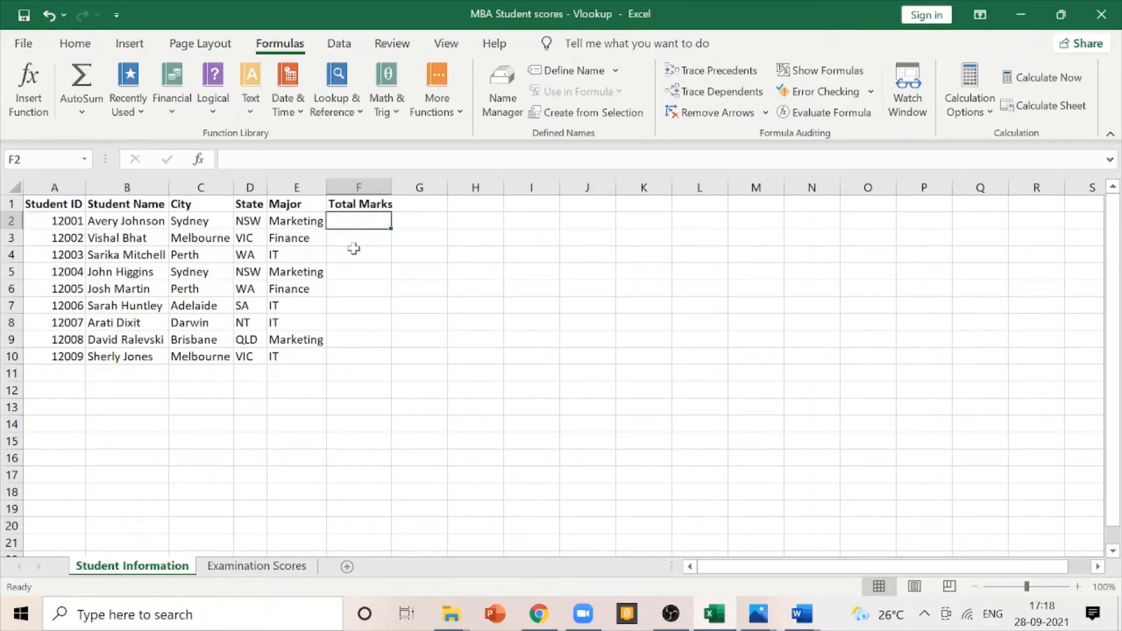
pyautogui.click(82, 48)
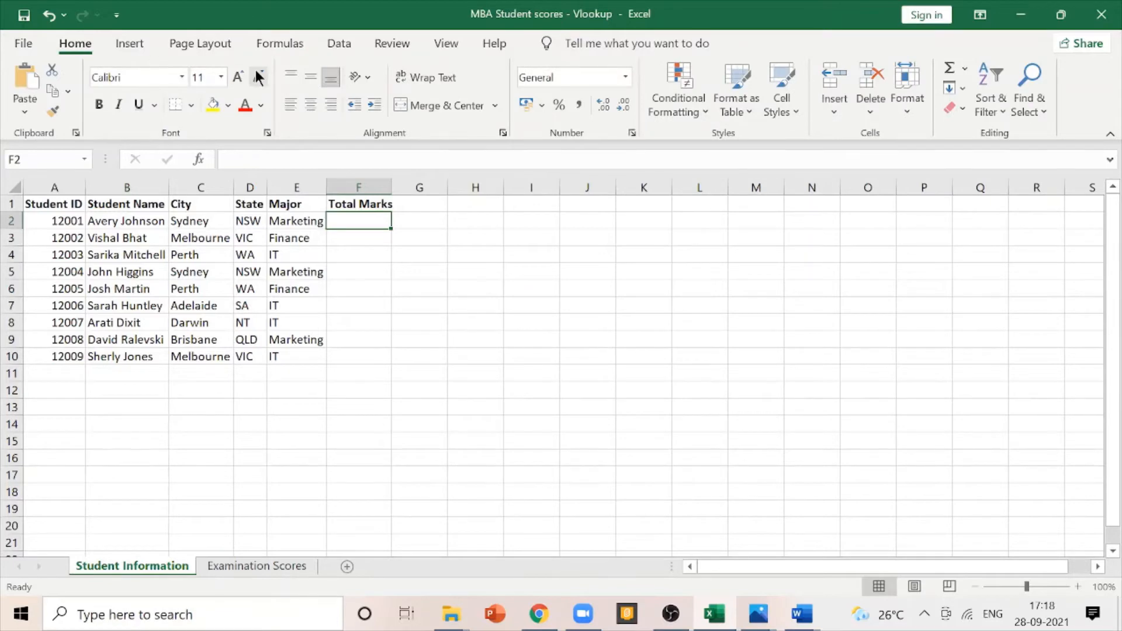
pyautogui.click(281, 44)
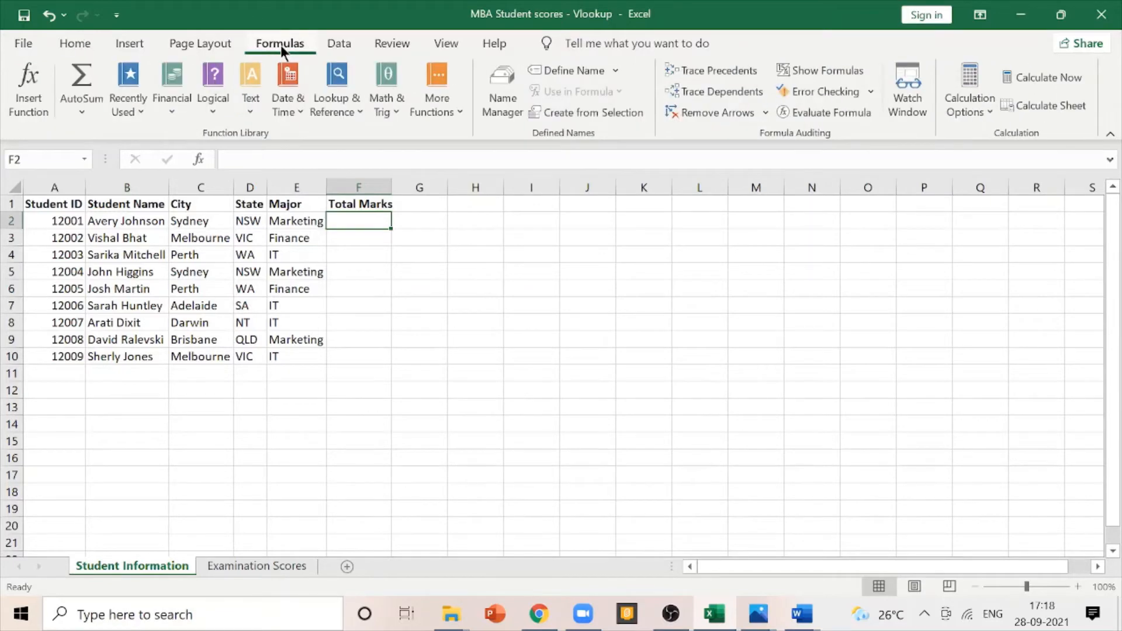
pyautogui.click(22, 81)
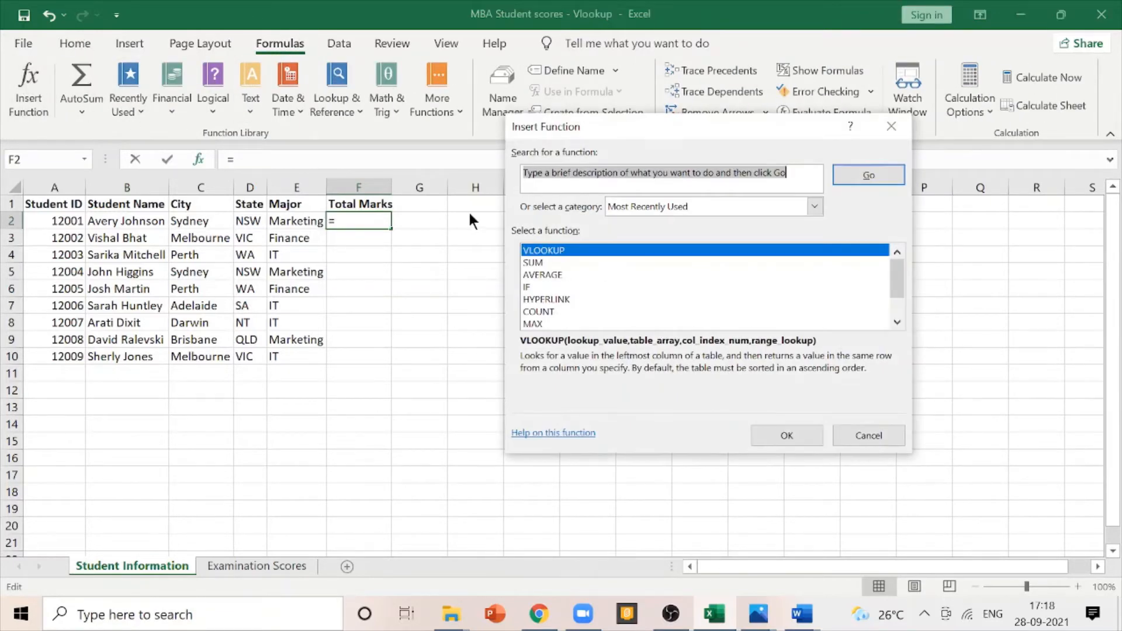
pyautogui.write('vlo')
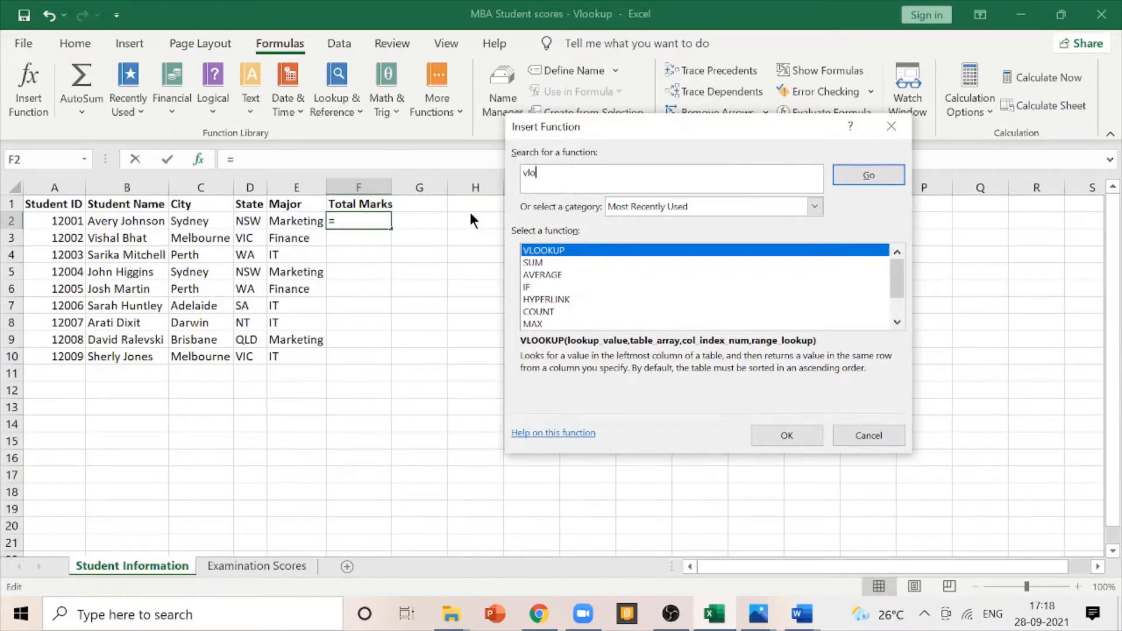
pyautogui.write('okup')
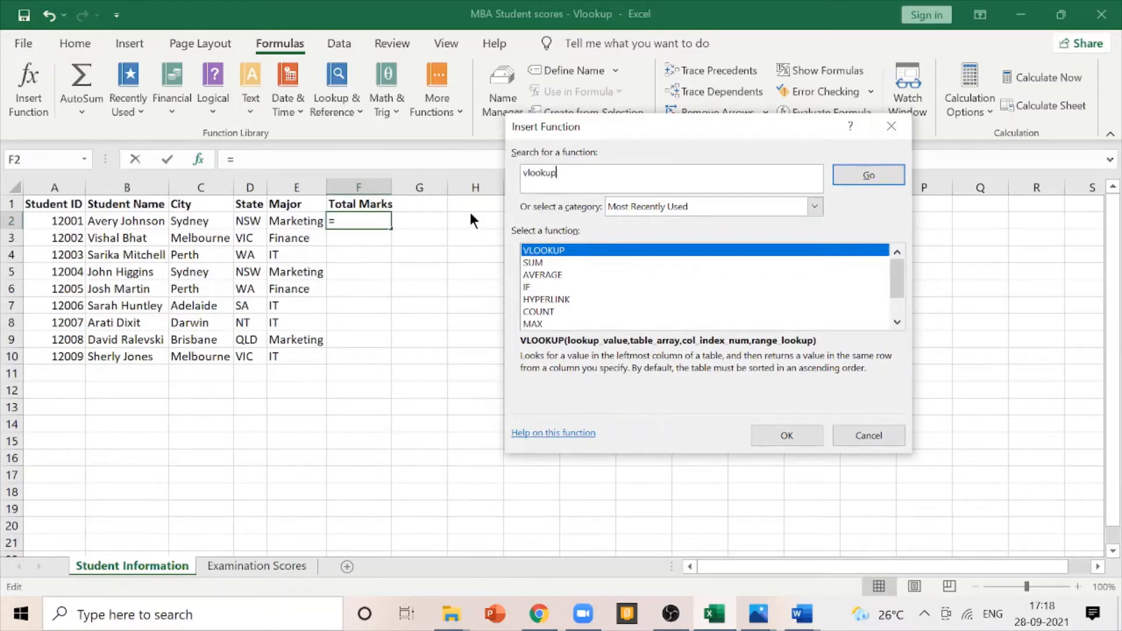
pyautogui.click(881, 174)
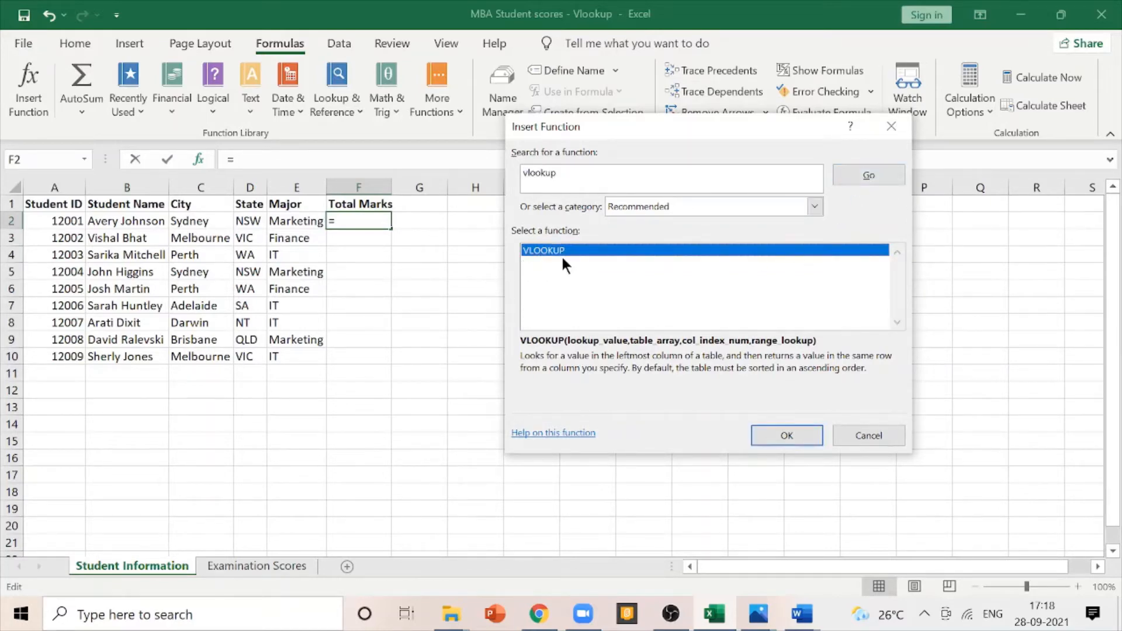
pyautogui.click(804, 440)
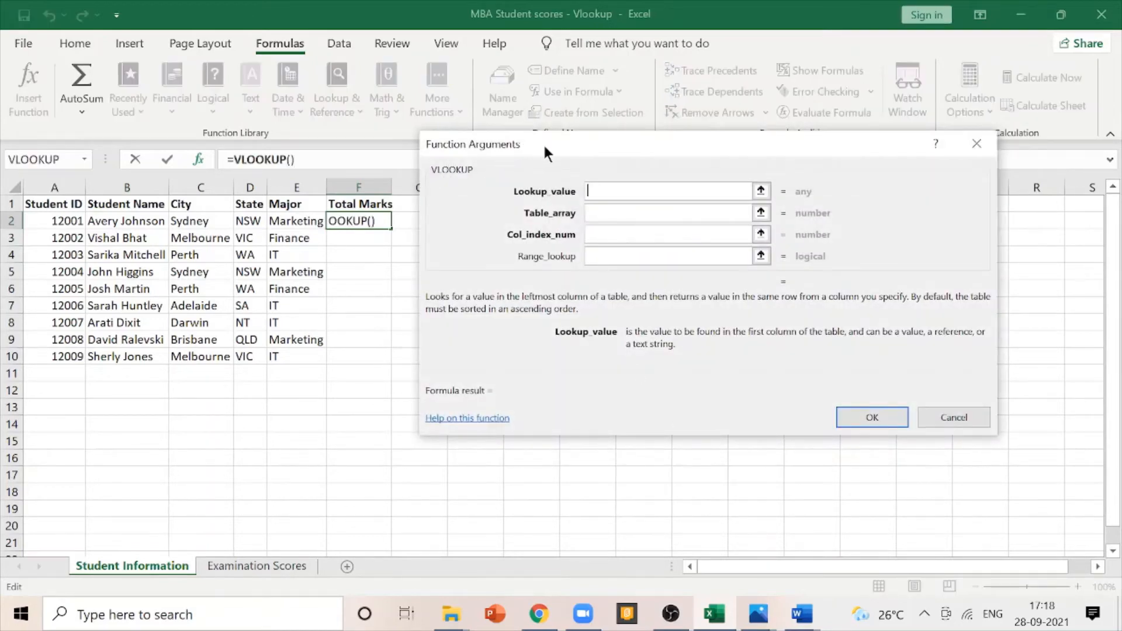
# Step: Set the VLOOKUP lookup value to the first student's ID in A2
pyautogui.moveTo(534, 146)
pyautogui.mouseDown()
pyautogui.moveTo(494, 157)
pyautogui.moveTo(605, 150)
pyautogui.moveTo(537, 142)
pyautogui.mouseUp()
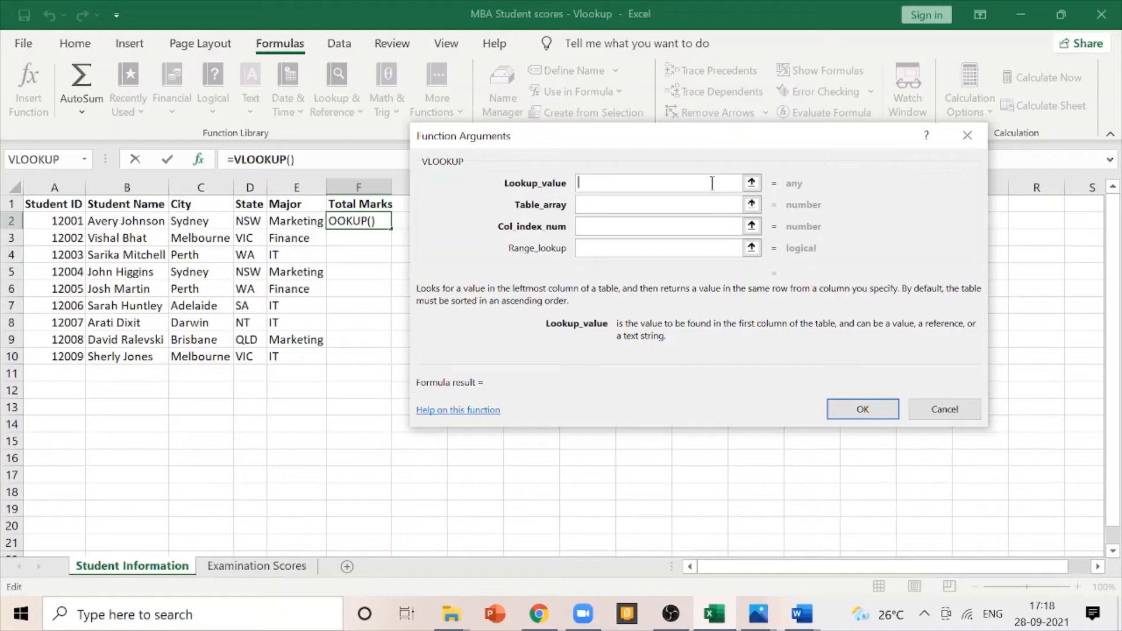
pyautogui.click(752, 183)
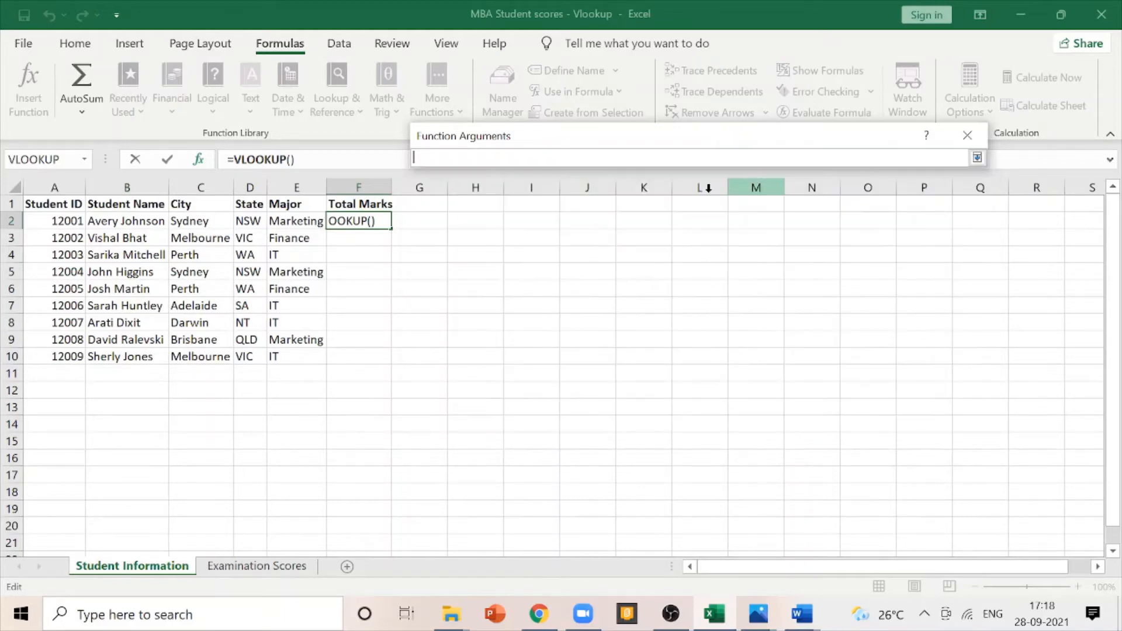
pyautogui.click(69, 221)
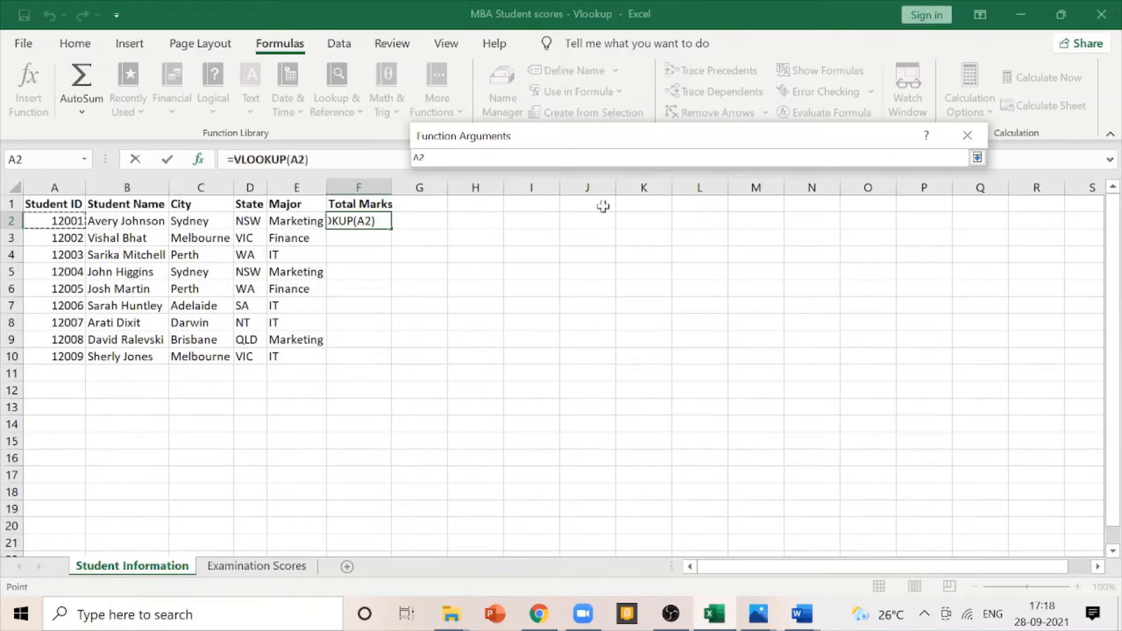
pyautogui.click(977, 158)
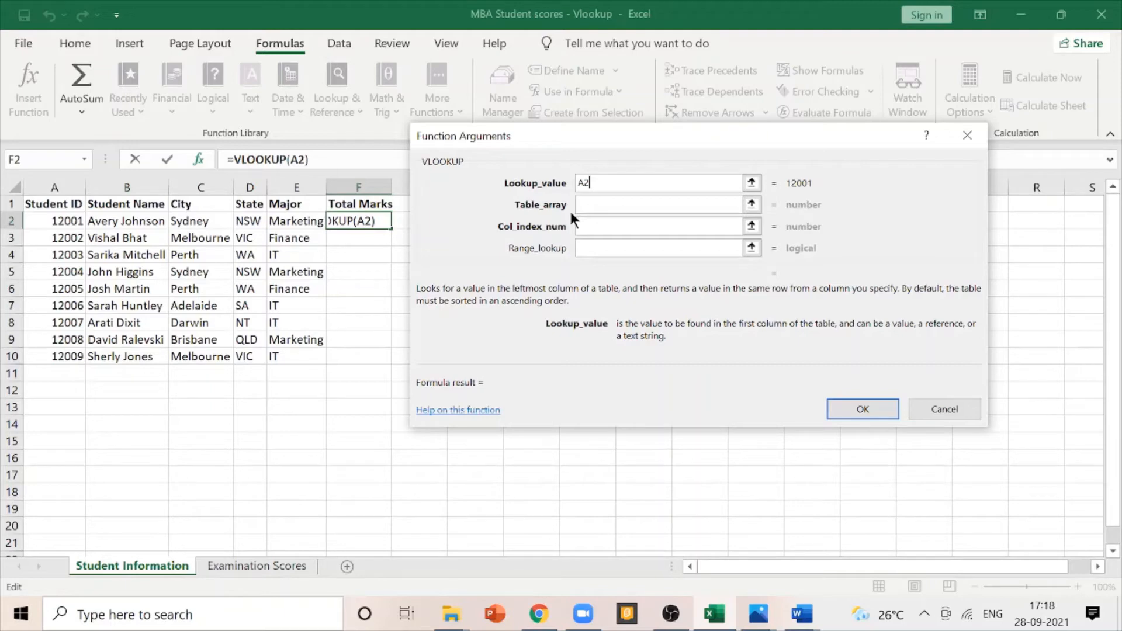
# Step: Set the VLOOKUP table array to the range A1:G10 on the Examination Scores sheet
pyautogui.click(752, 204)
pyautogui.click(244, 568)
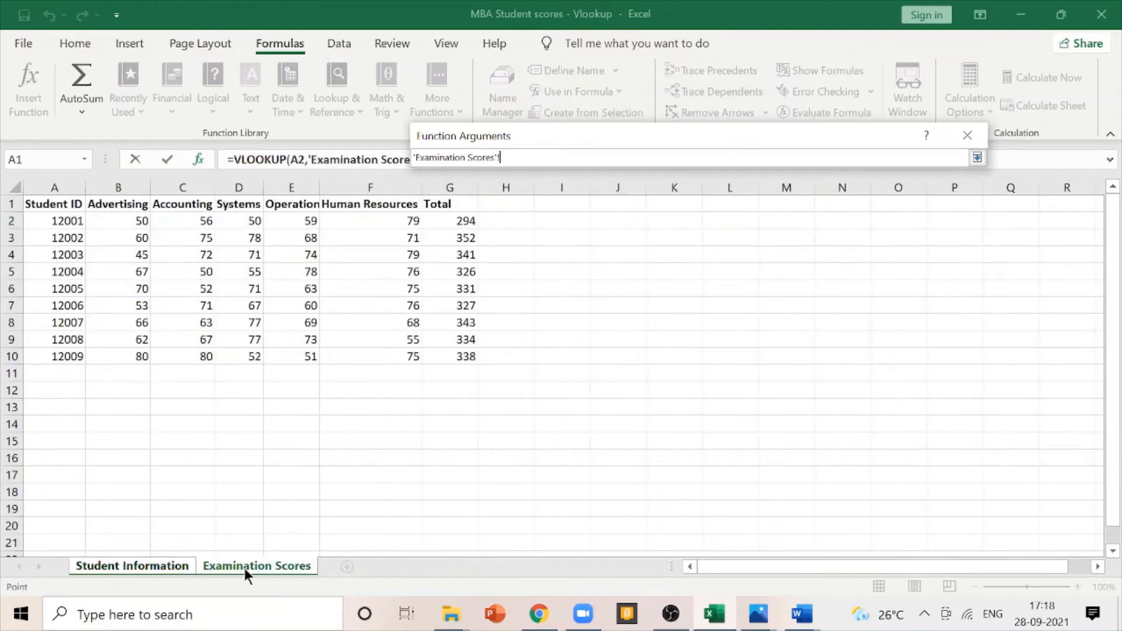
pyautogui.moveTo(37, 205)
pyautogui.mouseDown()
pyautogui.moveTo(204, 242)
pyautogui.moveTo(370, 308)
pyautogui.moveTo(439, 358)
pyautogui.mouseUp()
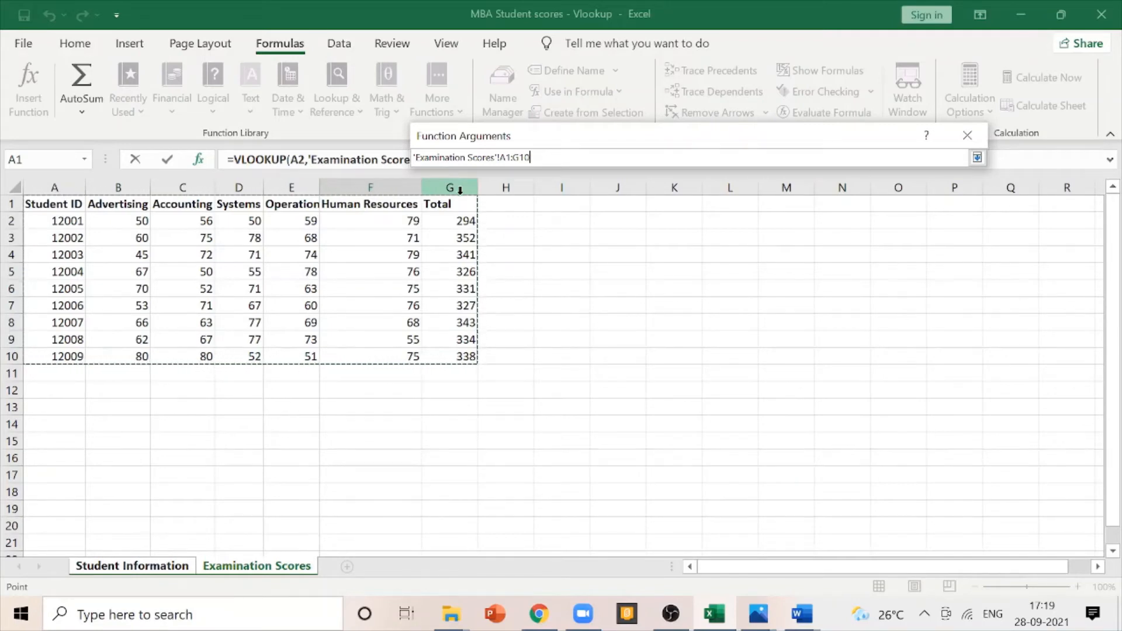
pyautogui.click(972, 160)
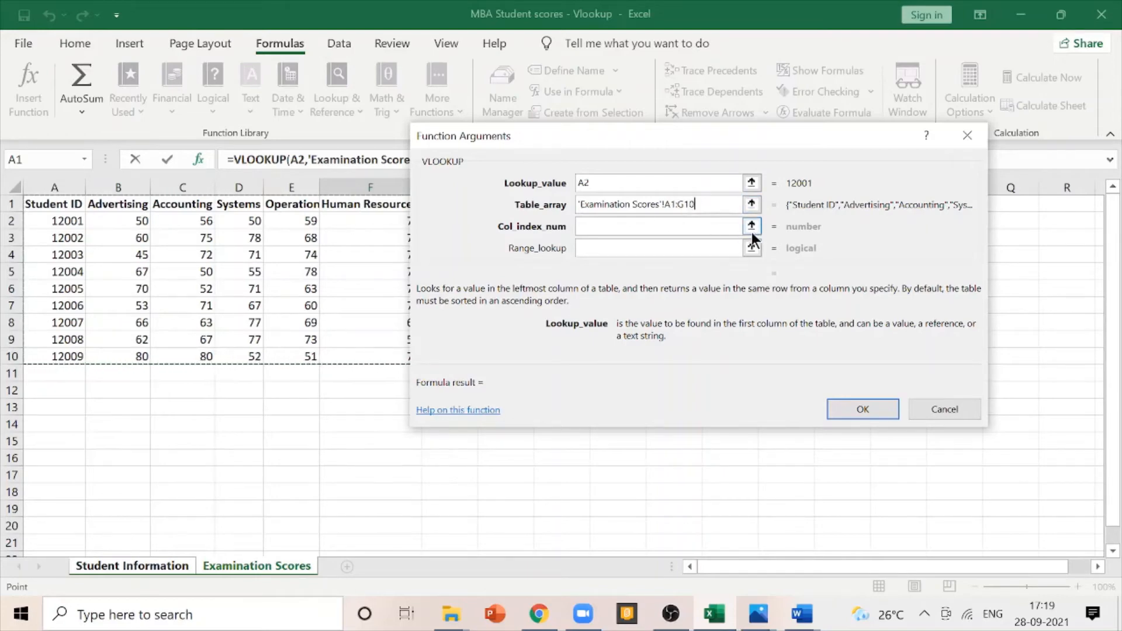
# Step: Set the column index number to 7 and the range lookup to FALSE, and complete the VLOOKUP formula in F2
pyautogui.click(699, 225)
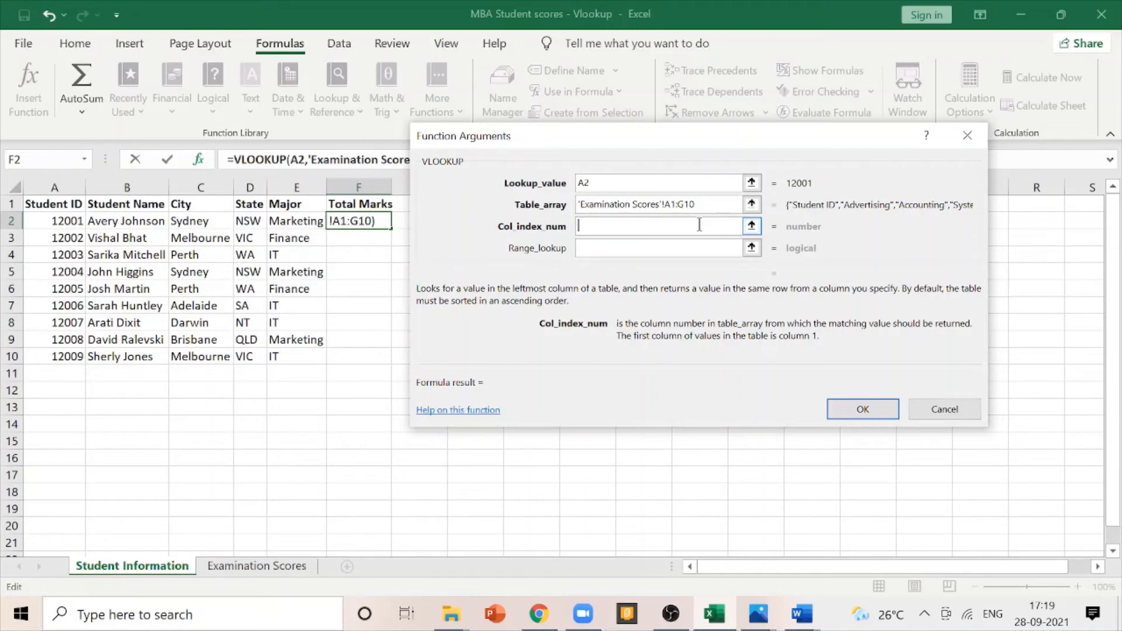
pyautogui.write('7')
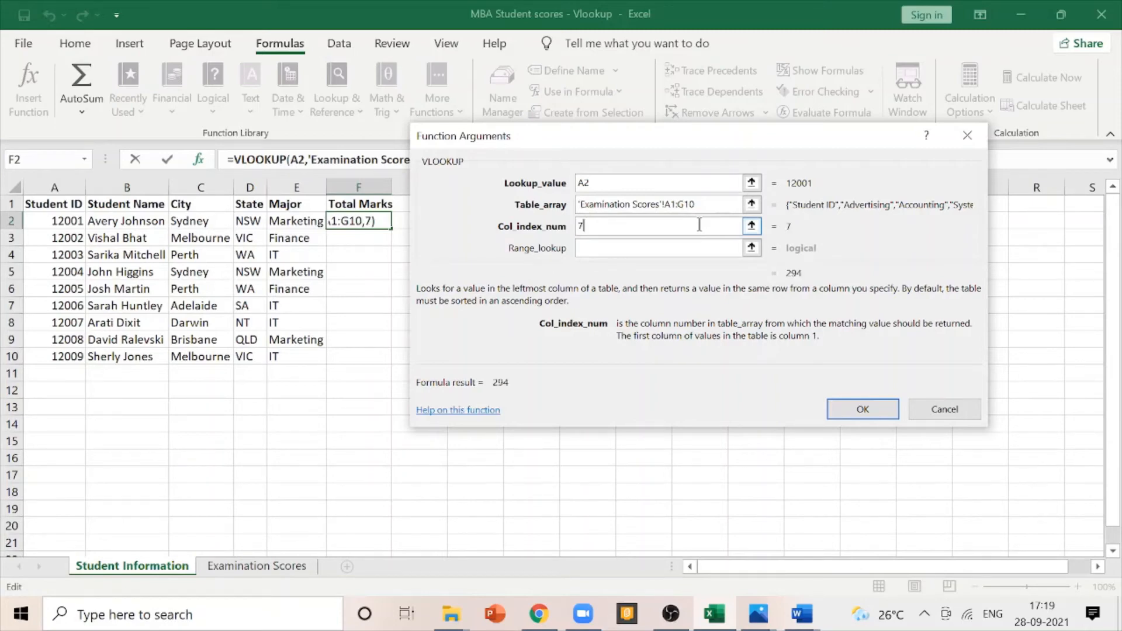
pyautogui.click(692, 248)
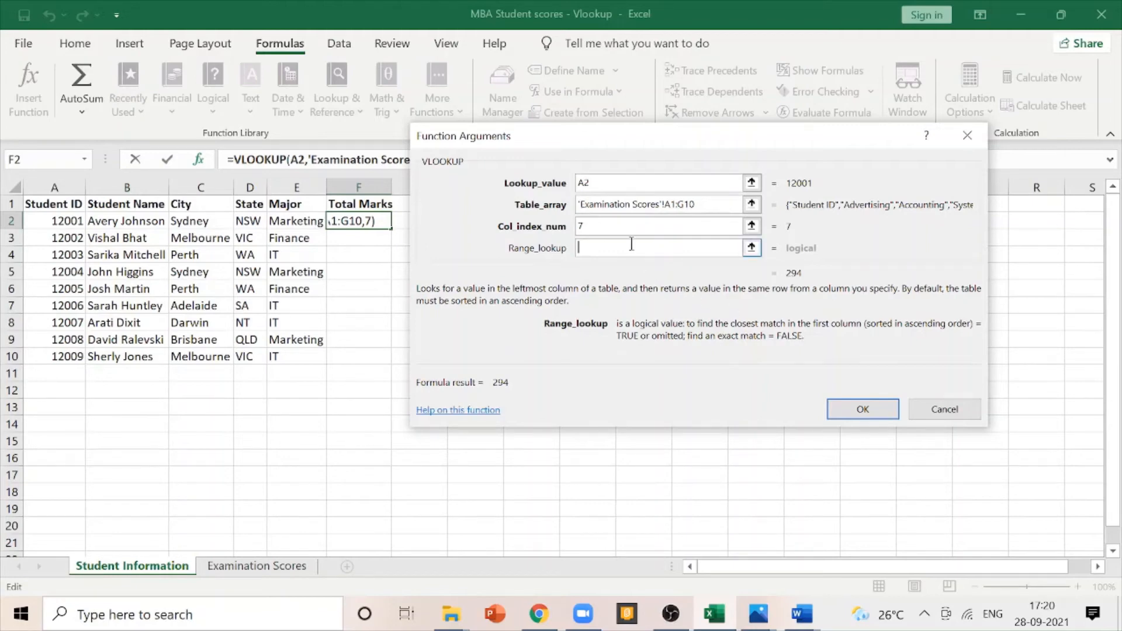
pyautogui.write('FALSE')
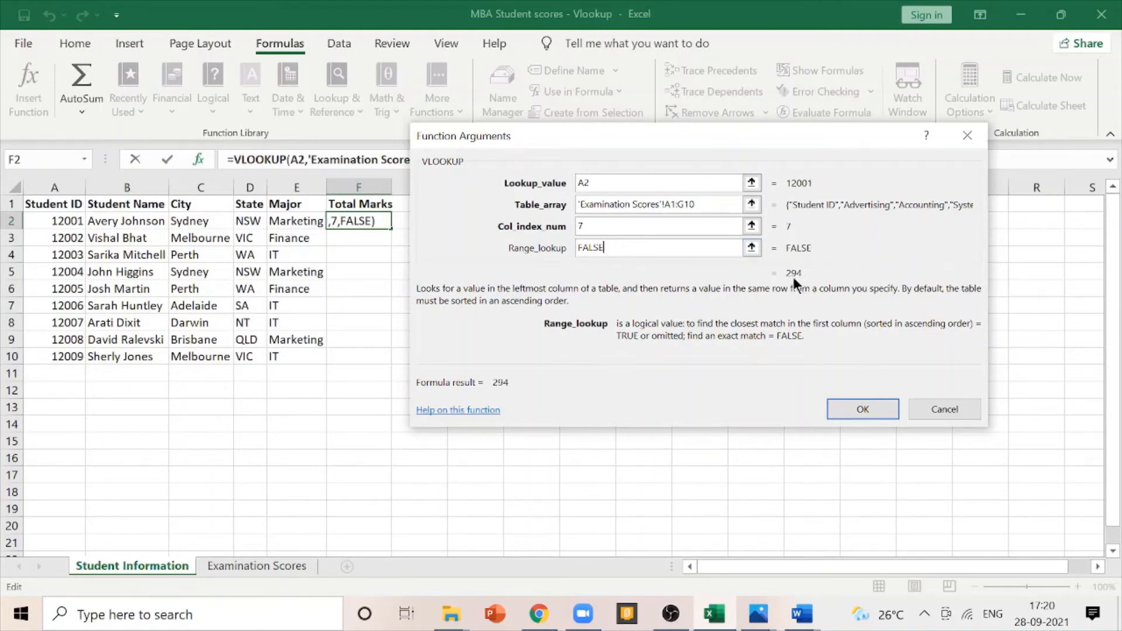
pyautogui.click(861, 408)
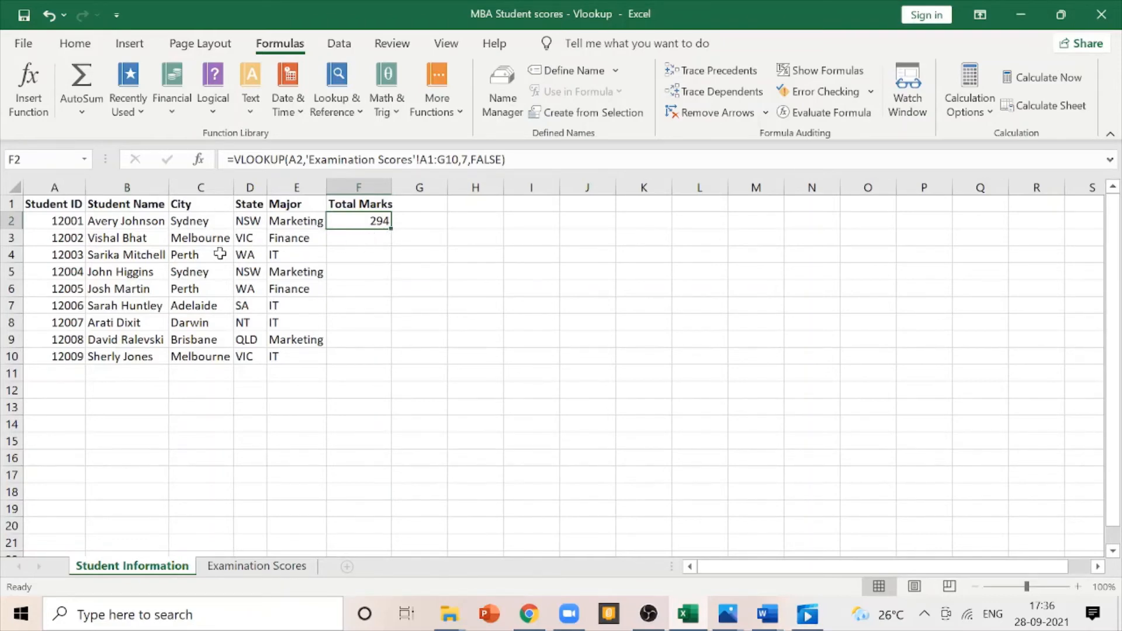
# Step: Fill the VLOOKUP formula from F2 down to F10 and check the table array references in the copied formulas
pyautogui.moveTo(358, 243); pyautogui.dragTo(365, 354)
pyautogui.click(372, 223)
pyautogui.moveTo(390, 231); pyautogui.dragTo(393, 366)
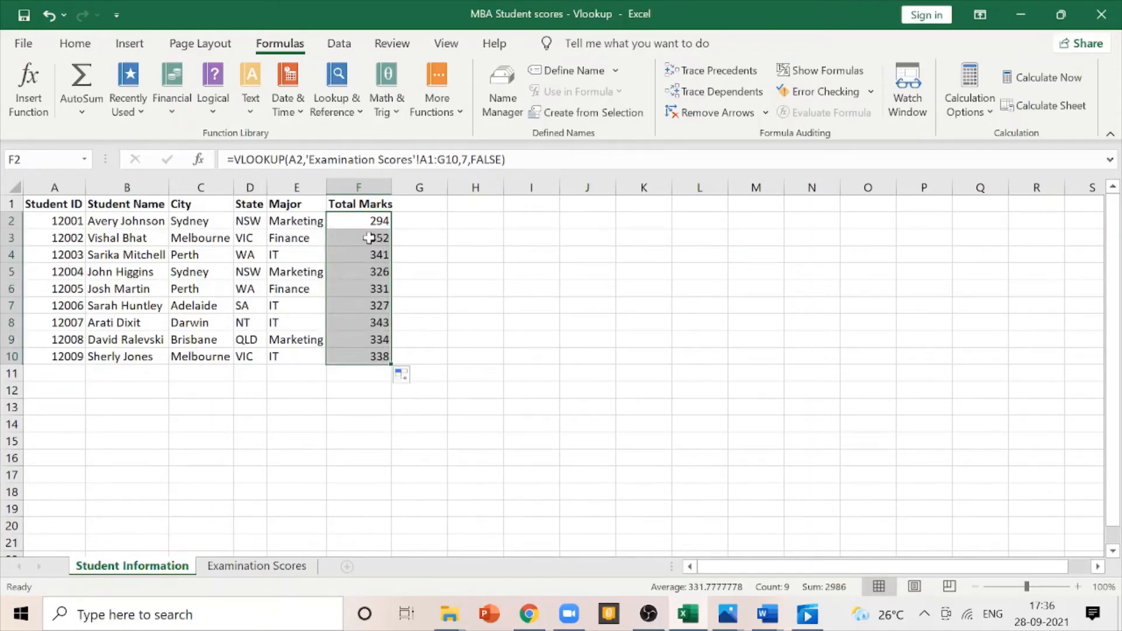
pyautogui.click(367, 241)
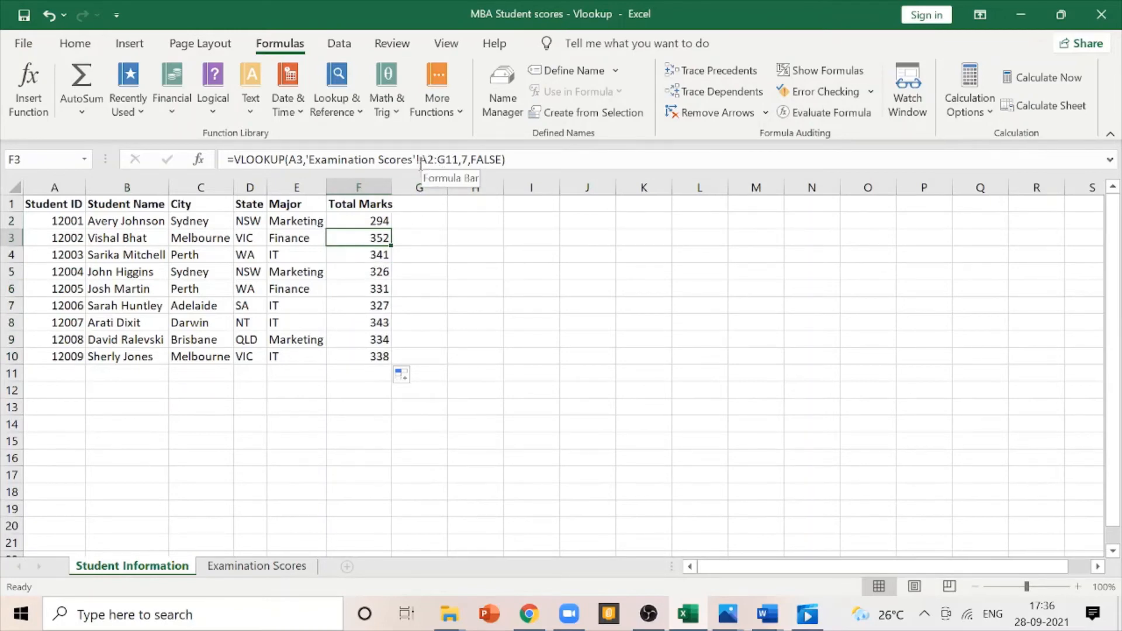
pyautogui.click(372, 220)
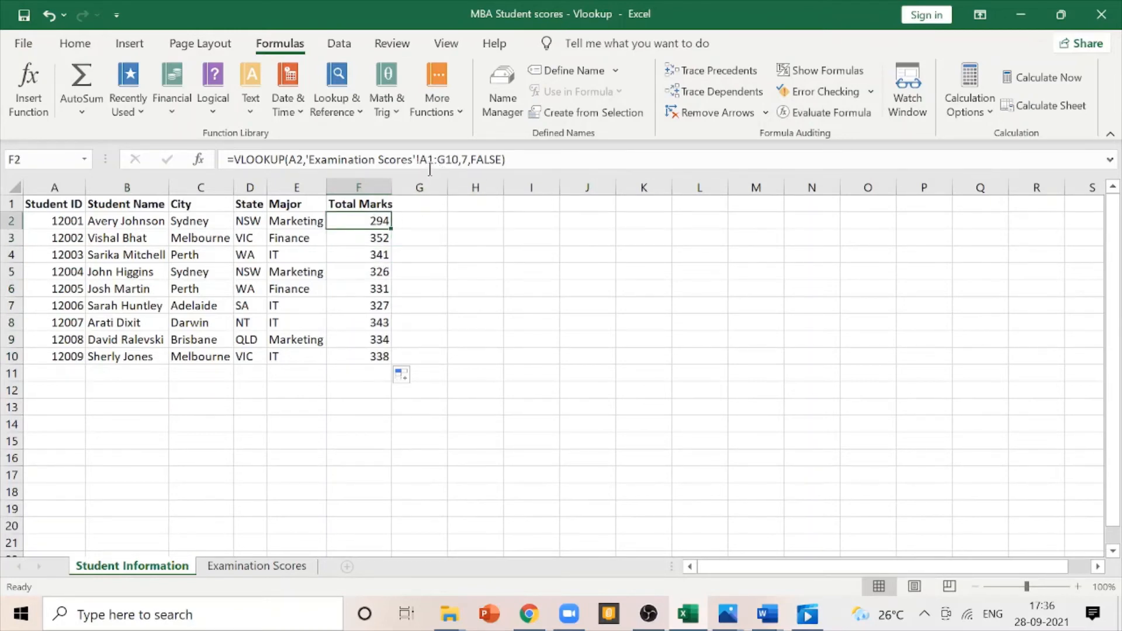
pyautogui.click(380, 238)
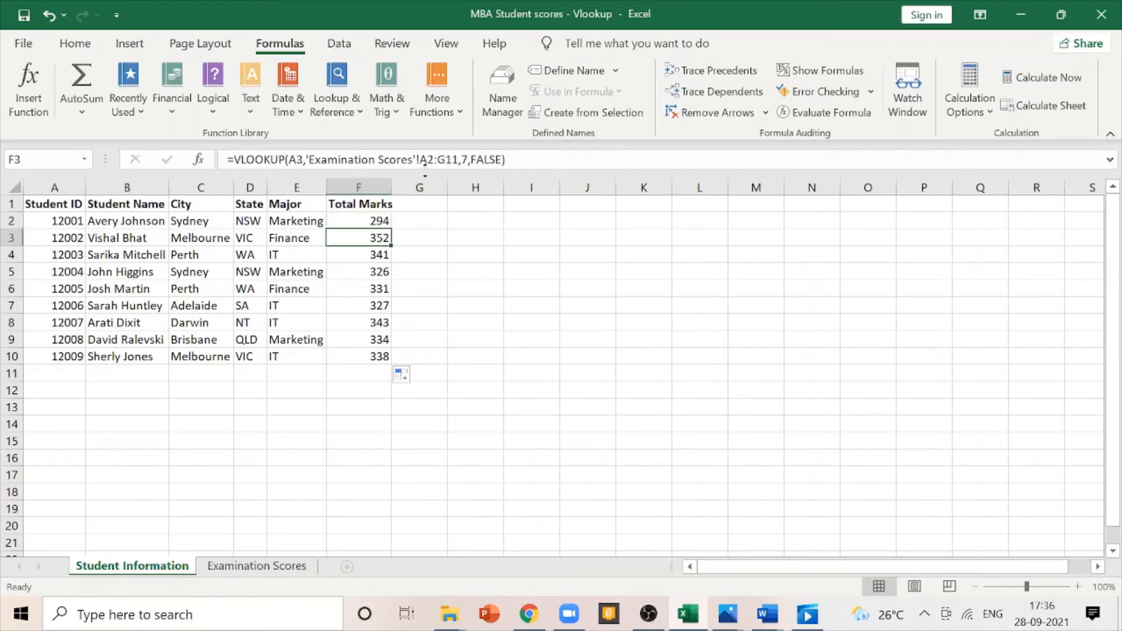
pyautogui.click(358, 254)
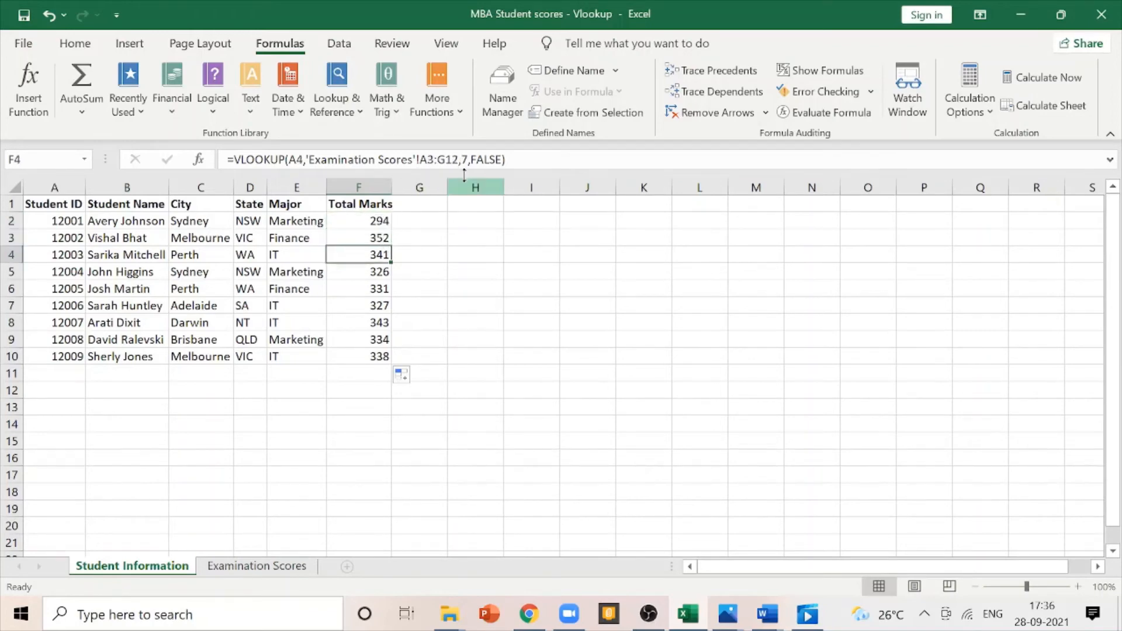
pyautogui.click(373, 300)
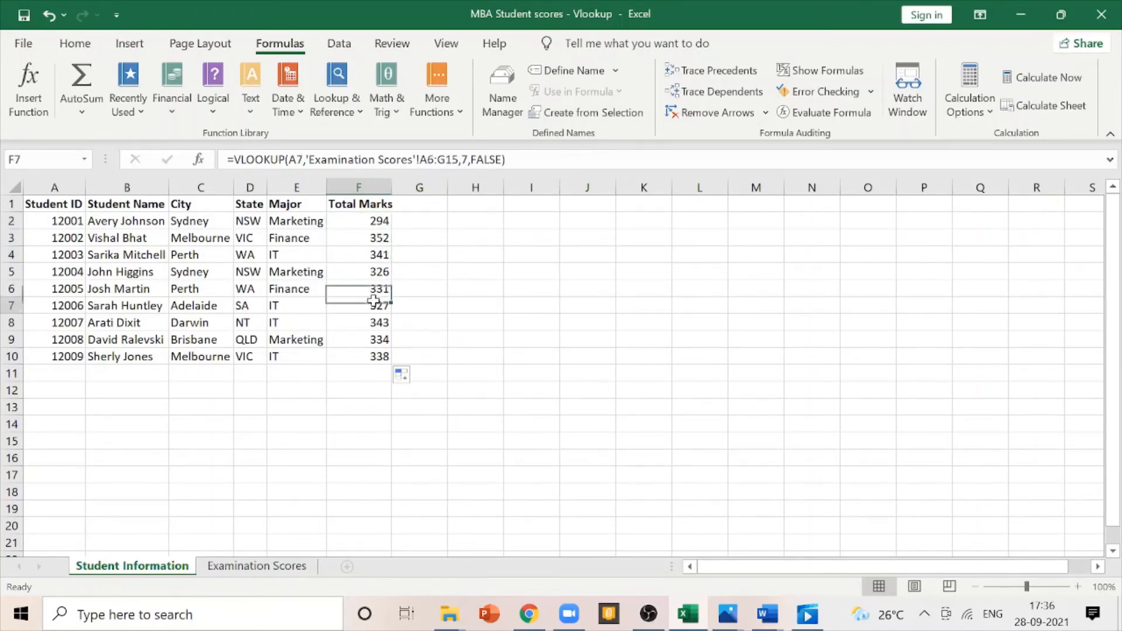
# Step: Make the table array in the F2 VLOOKUP formula absolute as $A$1:$G$10
pyautogui.click(377, 221)
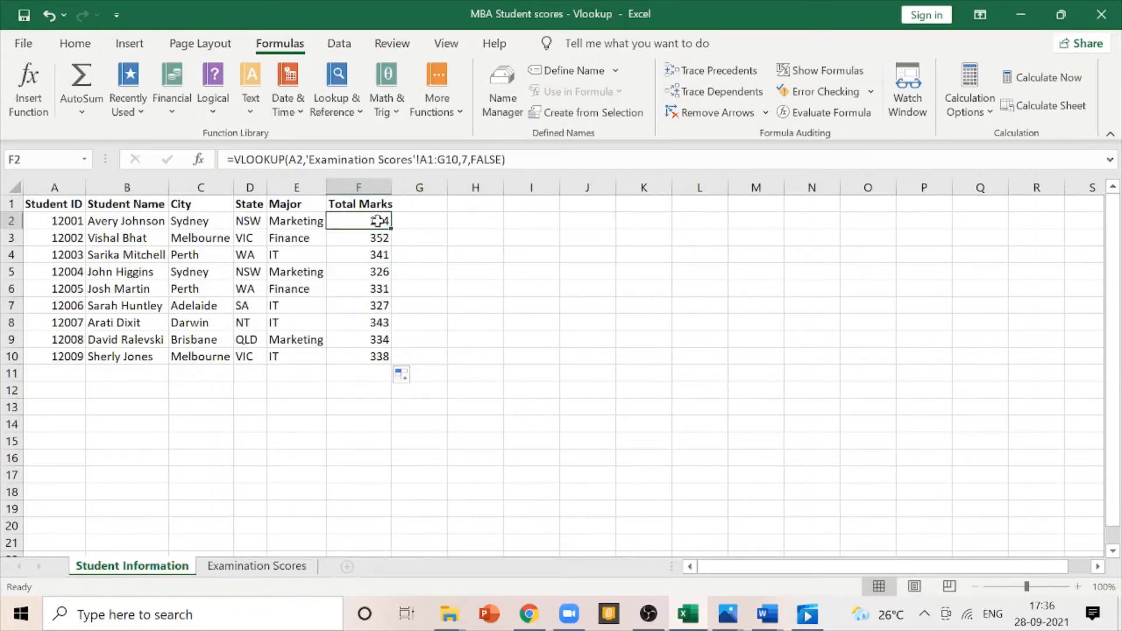
pyautogui.click(431, 163)
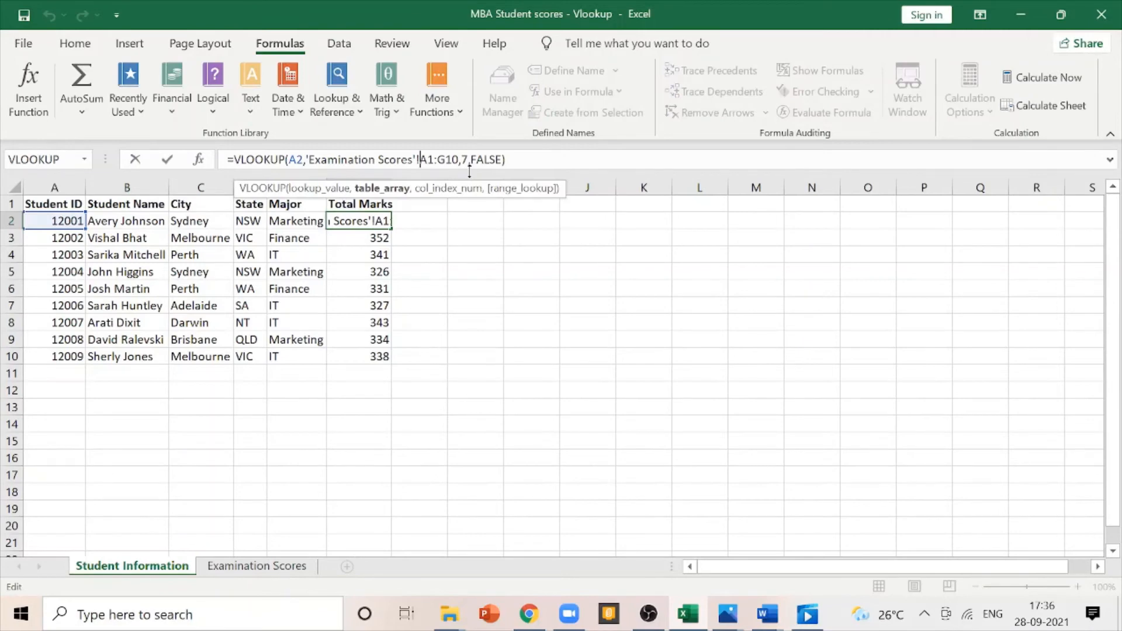
pyautogui.hotkey('shift', 'Left')
pyautogui.hotkey('shift', 'Left')
pyautogui.press('F4')
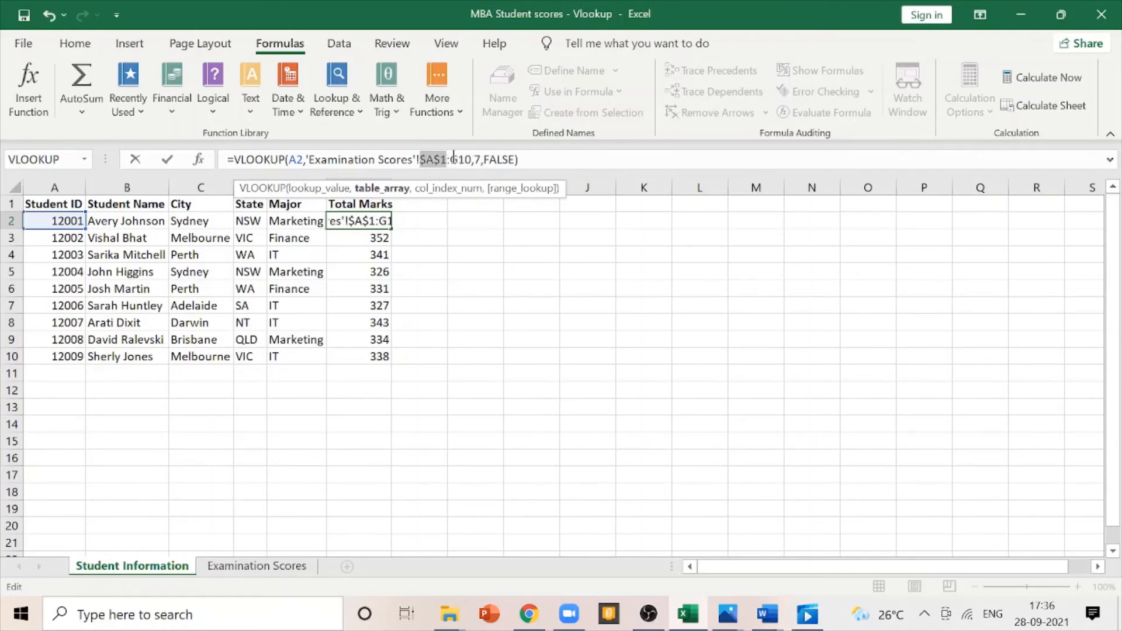
pyautogui.moveTo(450, 160); pyautogui.dragTo(473, 159)
pyautogui.press('F4')
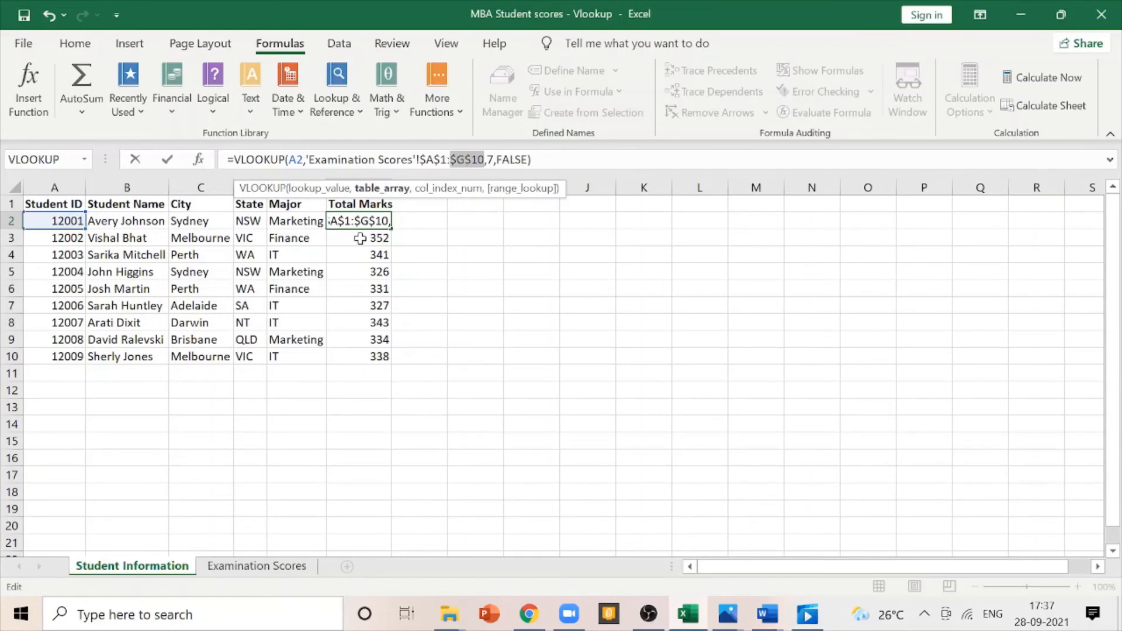
pyautogui.press('Return')
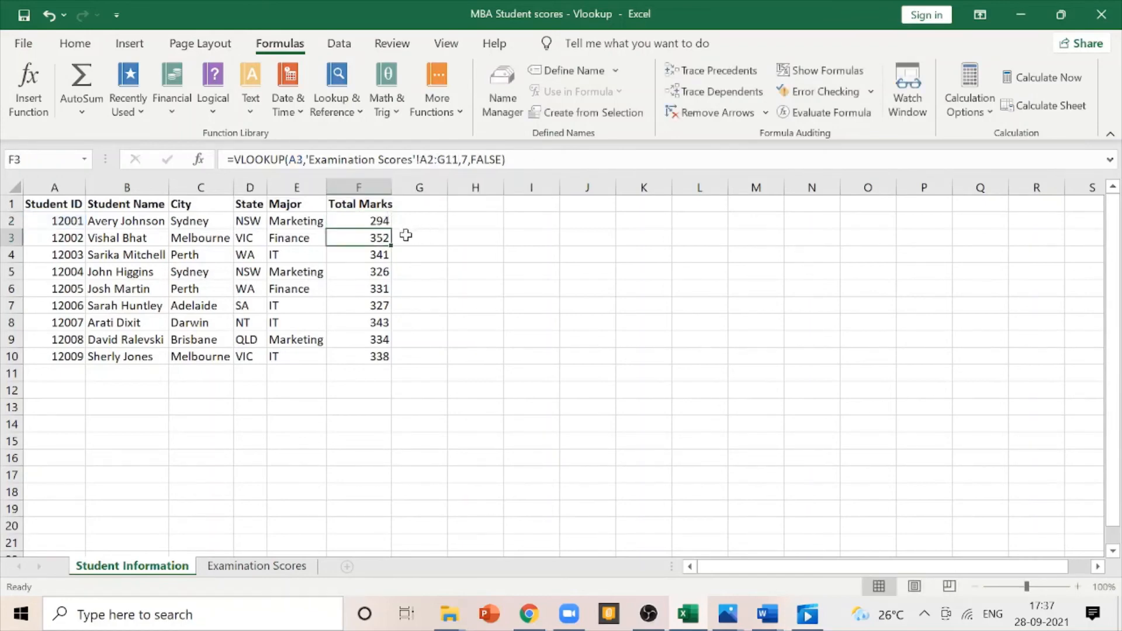
# Step: Fill the formula with the absolute table array from F2 down to F10 and check the copied formulas
pyautogui.click(376, 222)
pyautogui.moveTo(392, 231); pyautogui.dragTo(381, 360)
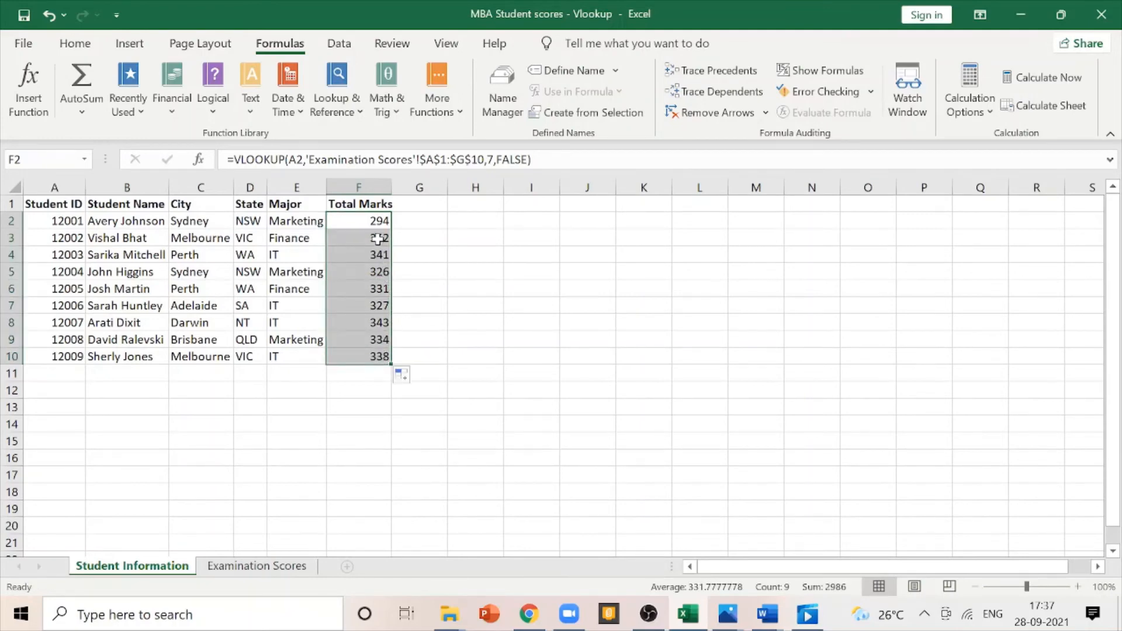
pyautogui.click(378, 238)
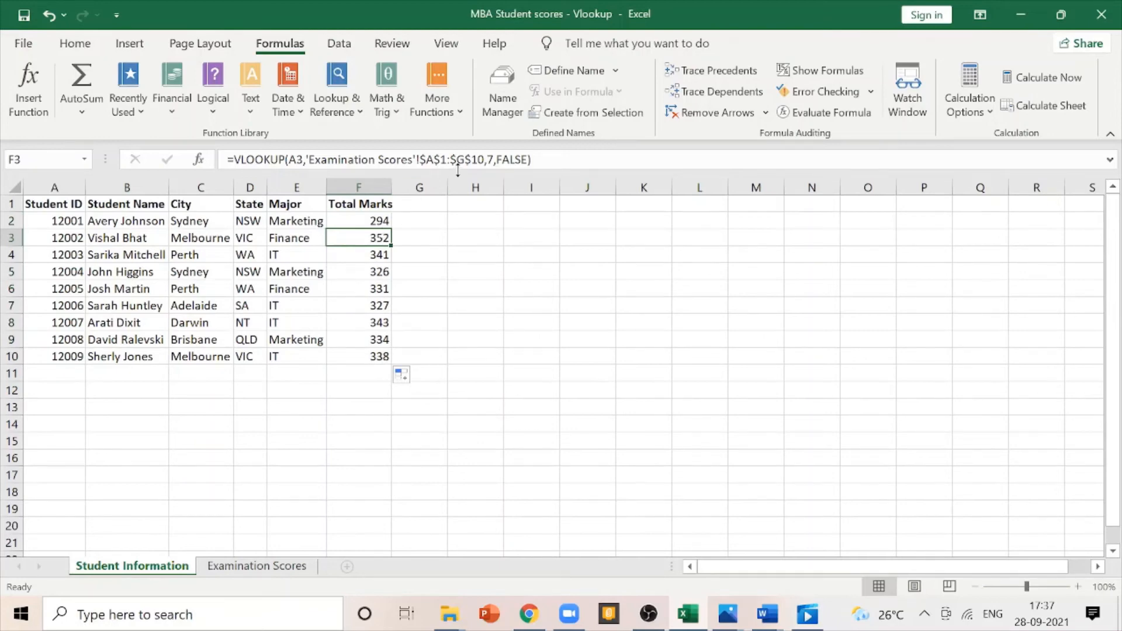
pyautogui.click(379, 255)
pyautogui.click(373, 275)
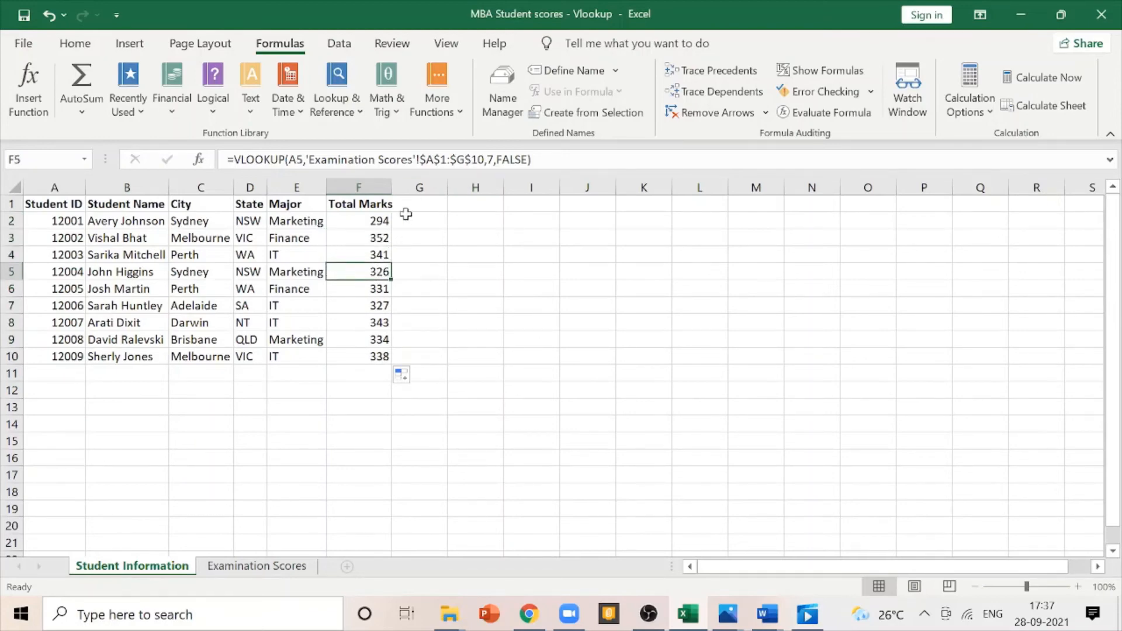
# Step: Review the Examination Scores sheet briefly, and clear the Total Marks formulas from F2:F10 on the Student Information sheet
pyautogui.click(378, 222)
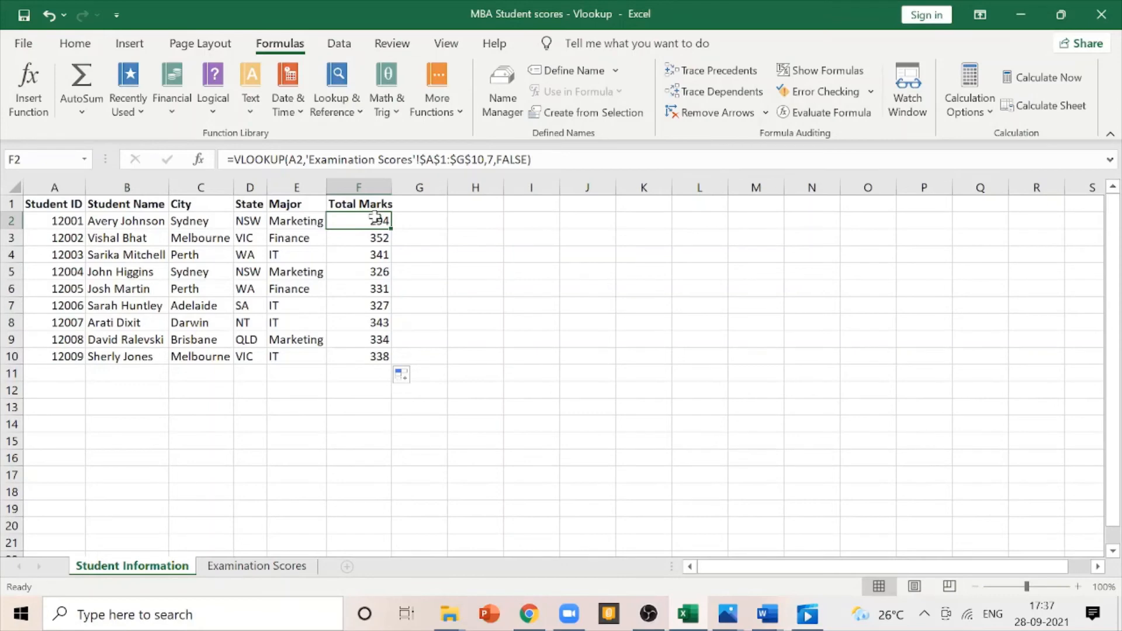
pyautogui.click(274, 567)
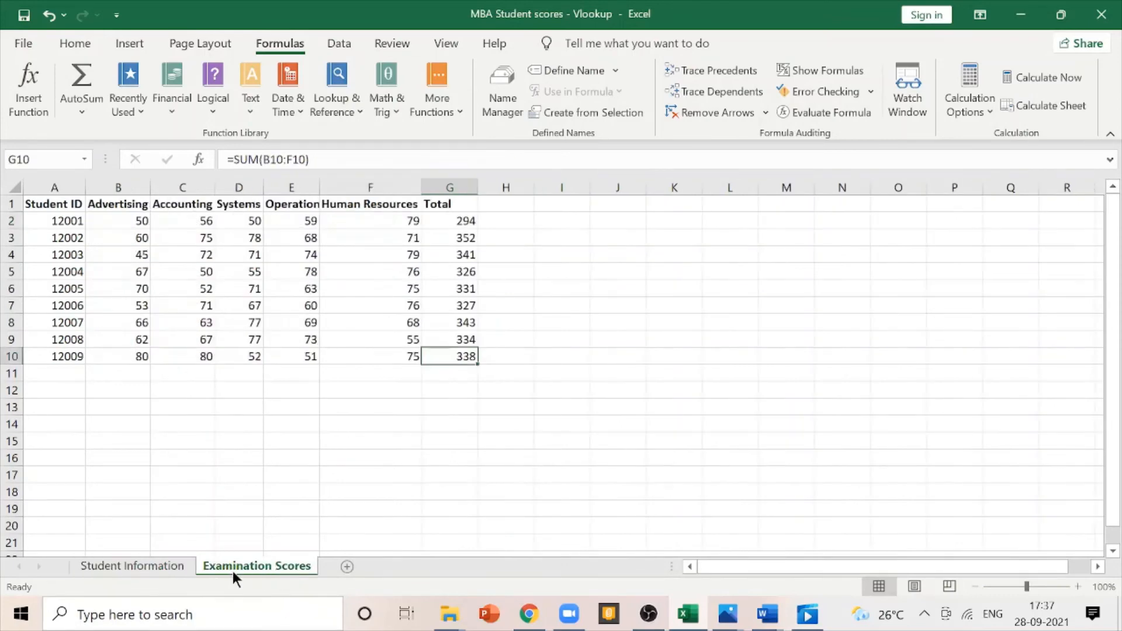
pyautogui.click(155, 568)
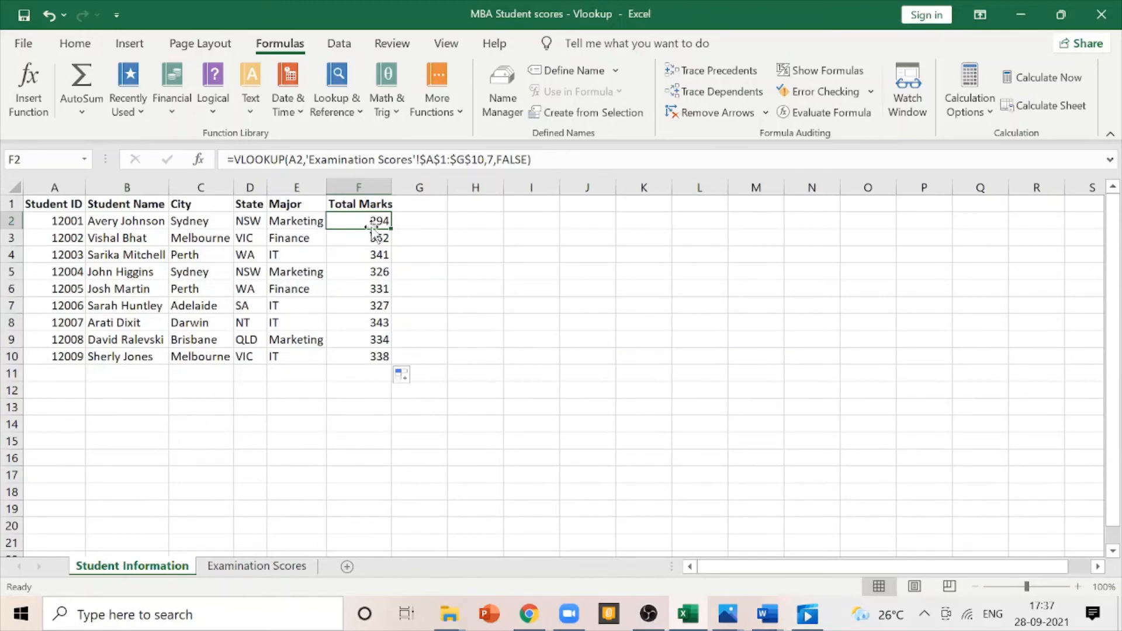
pyautogui.moveTo(376, 222); pyautogui.dragTo(377, 354)
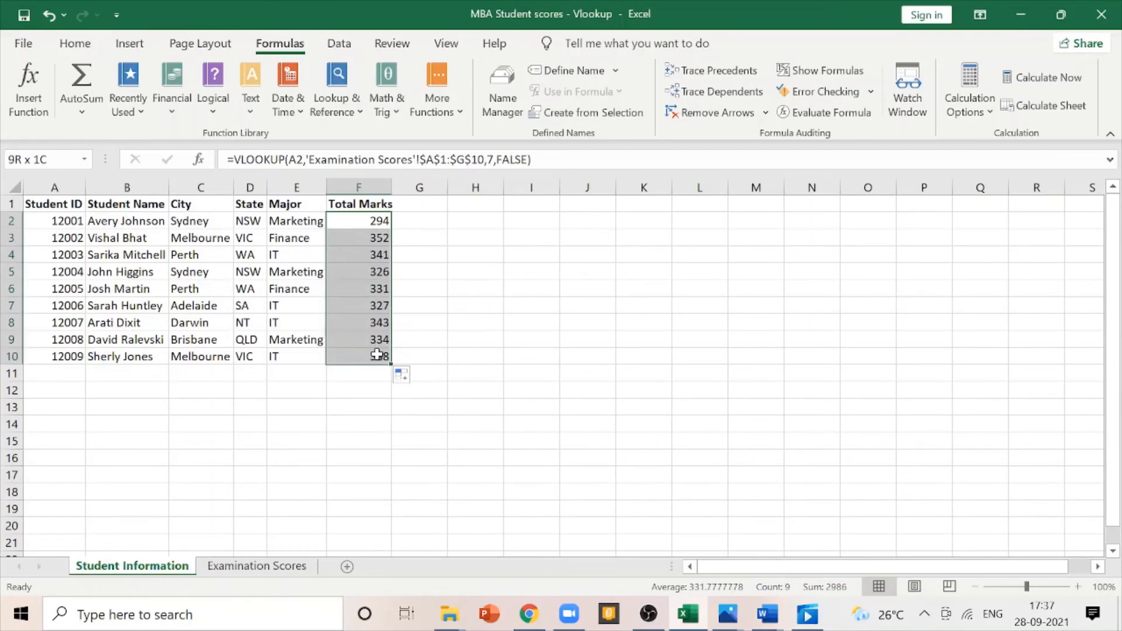
pyautogui.press('Delete')
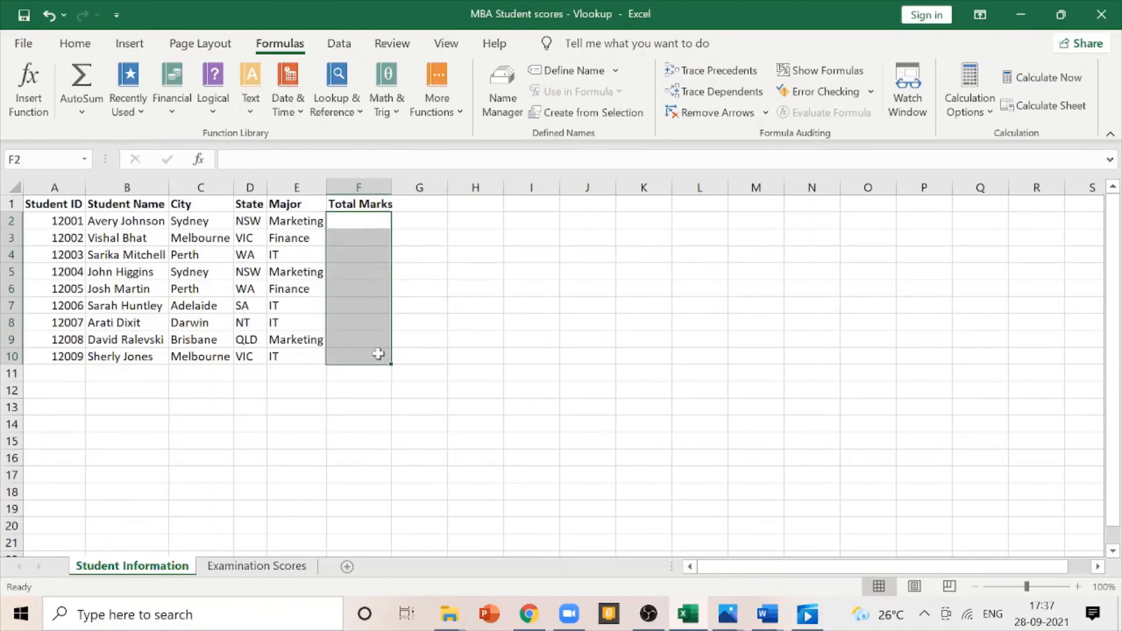
# Step: Start writing a VLOOKUP formula by hand in F2 with the Student ID in A2 as the lookup value
pyautogui.click(370, 220)
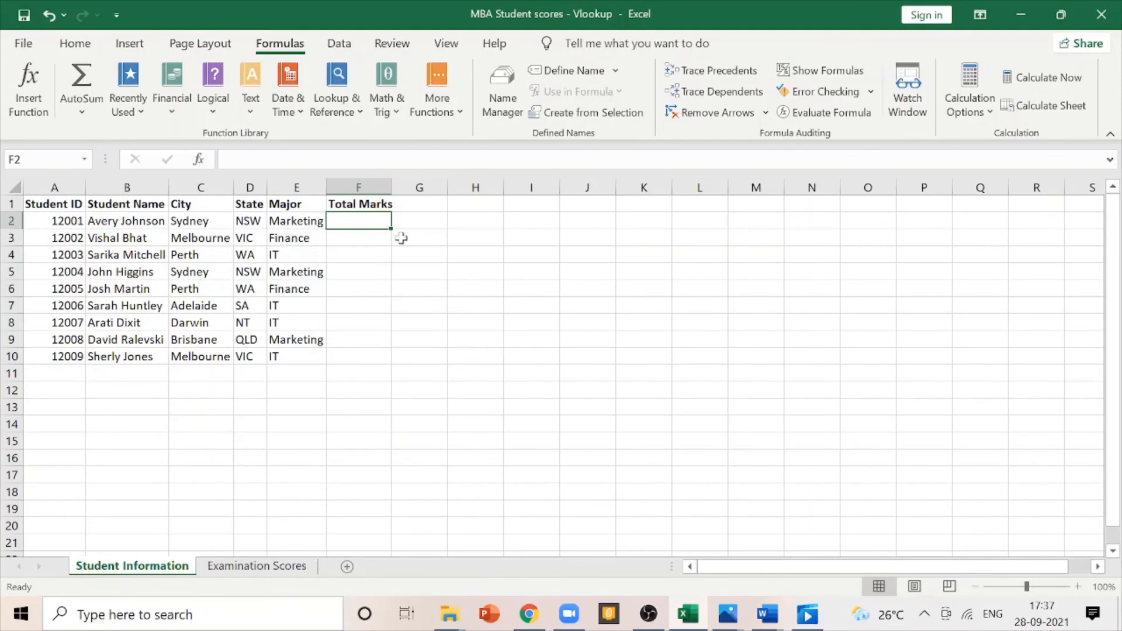
pyautogui.write('=')
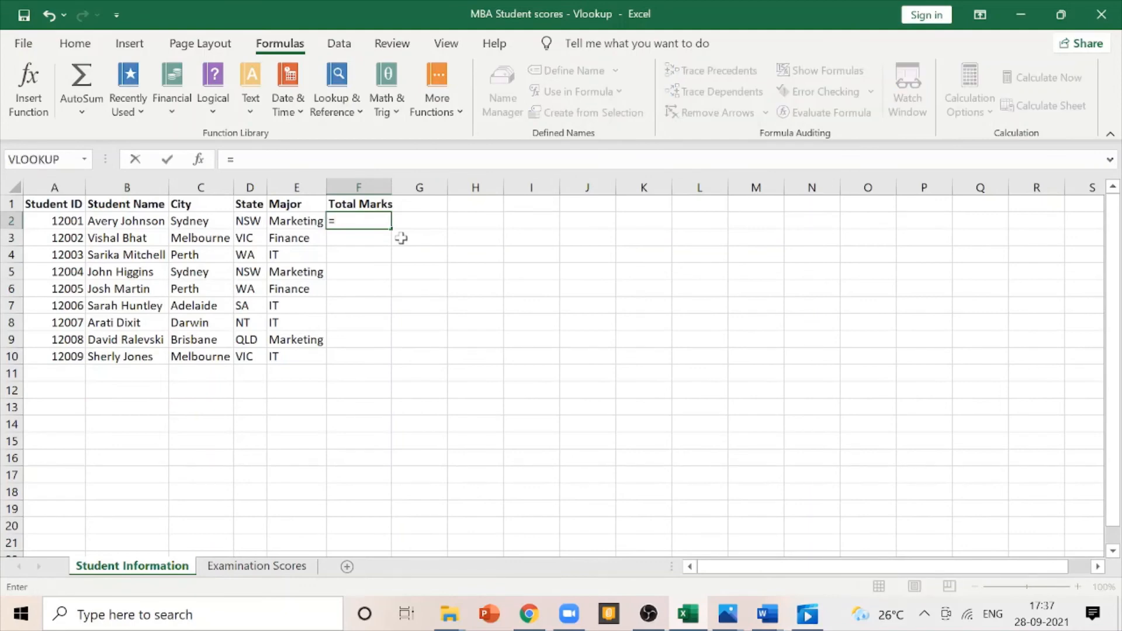
pyautogui.write('vlo')
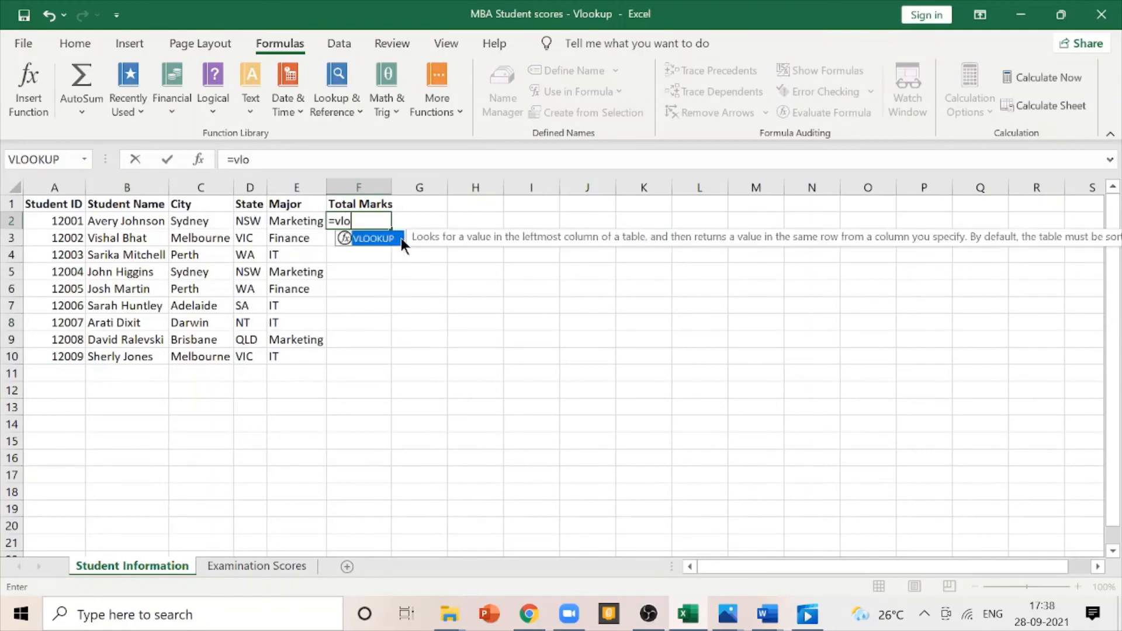
pyautogui.write('okup(')
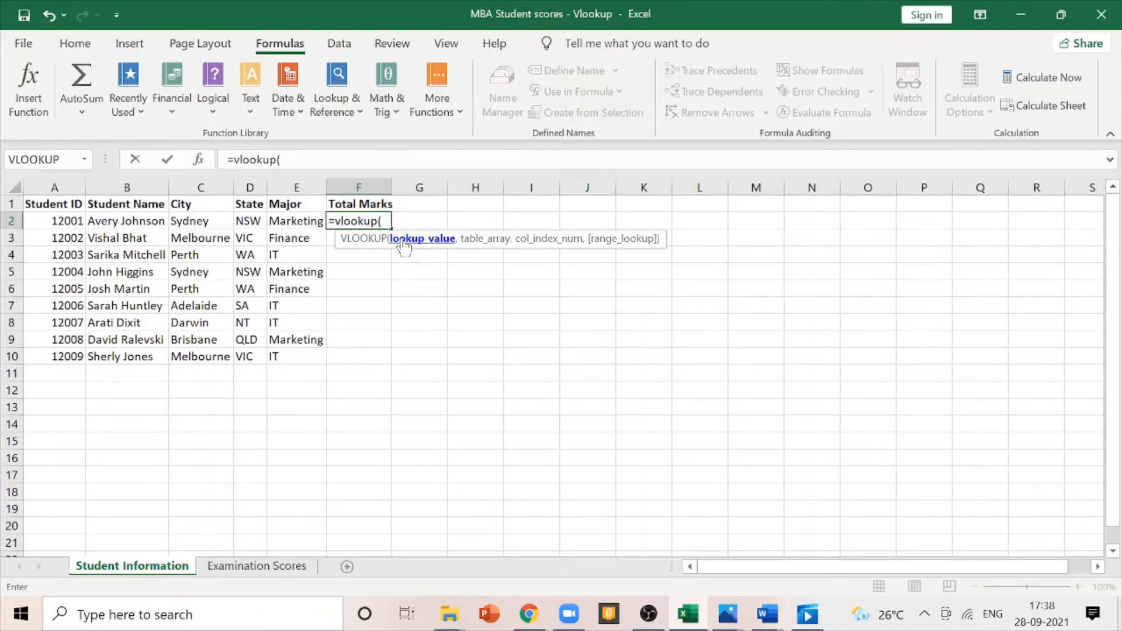
pyautogui.click(51, 222)
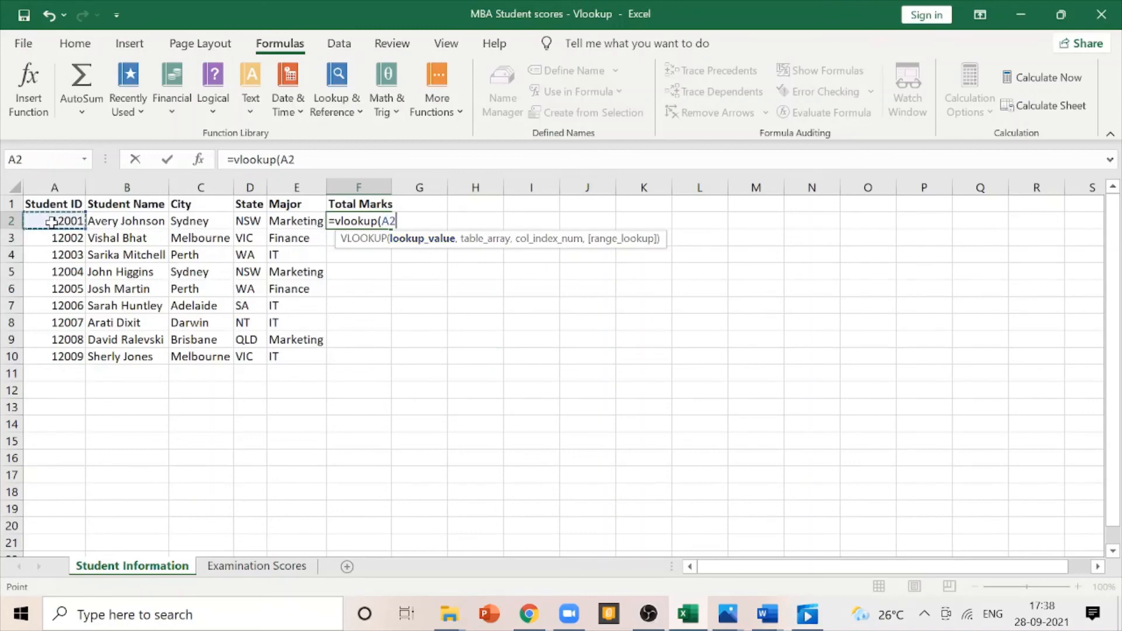
pyautogui.write(',')
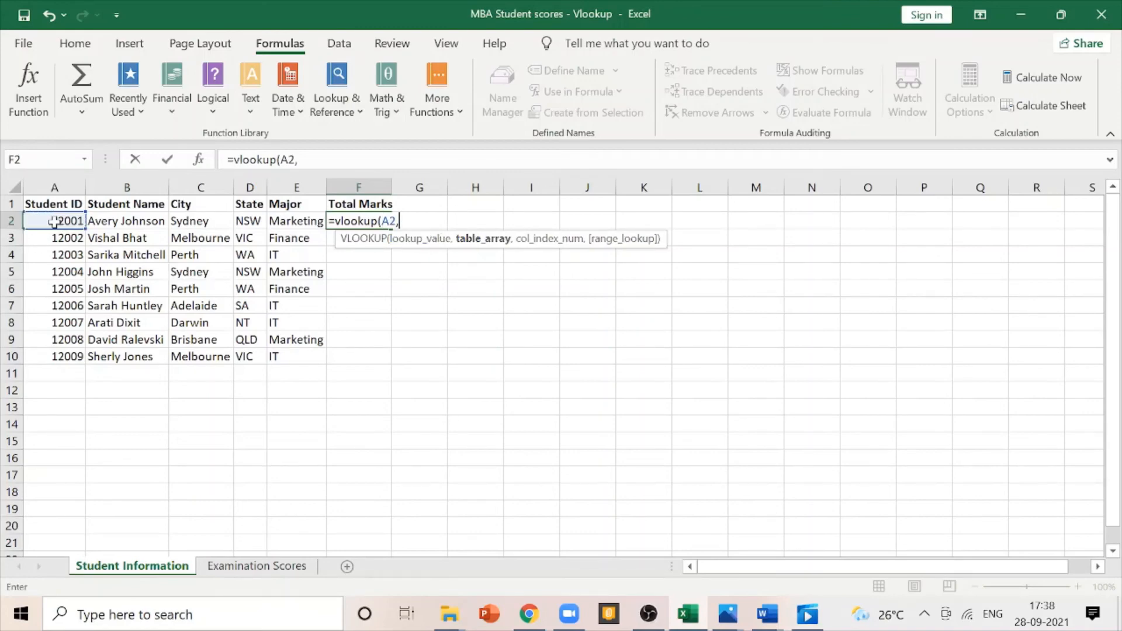
# Step: Complete the F2 formula with table array A1:G10 from the Examination Scores sheet, column index 7 and FALSE for exact match
pyautogui.click(231, 566)
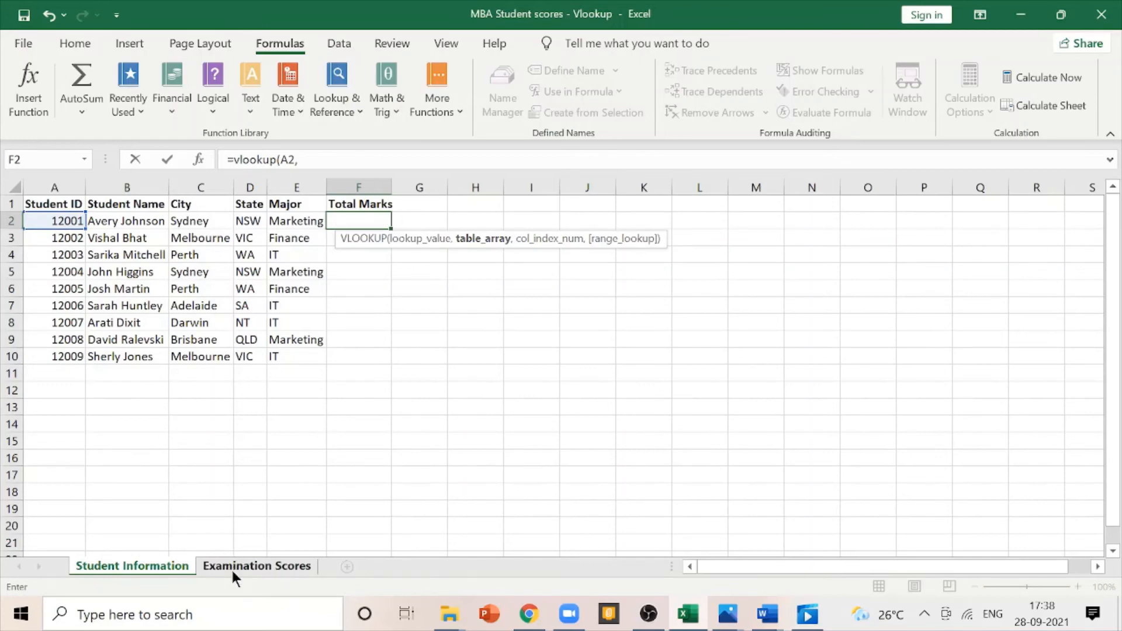
pyautogui.moveTo(48, 205); pyautogui.dragTo(438, 346)
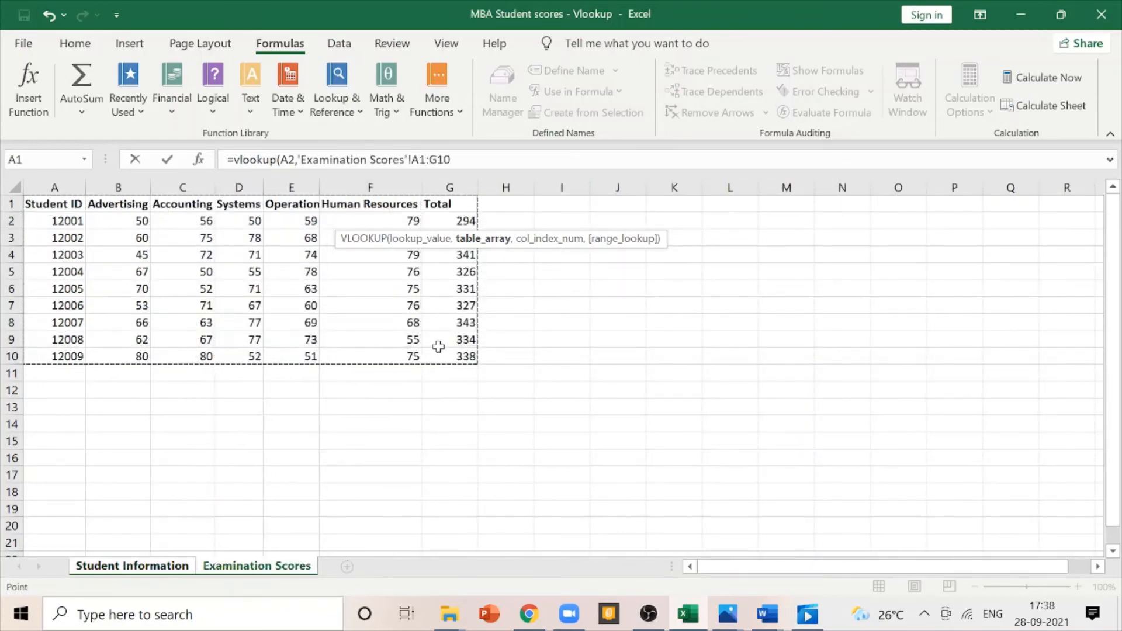
pyautogui.write(',')
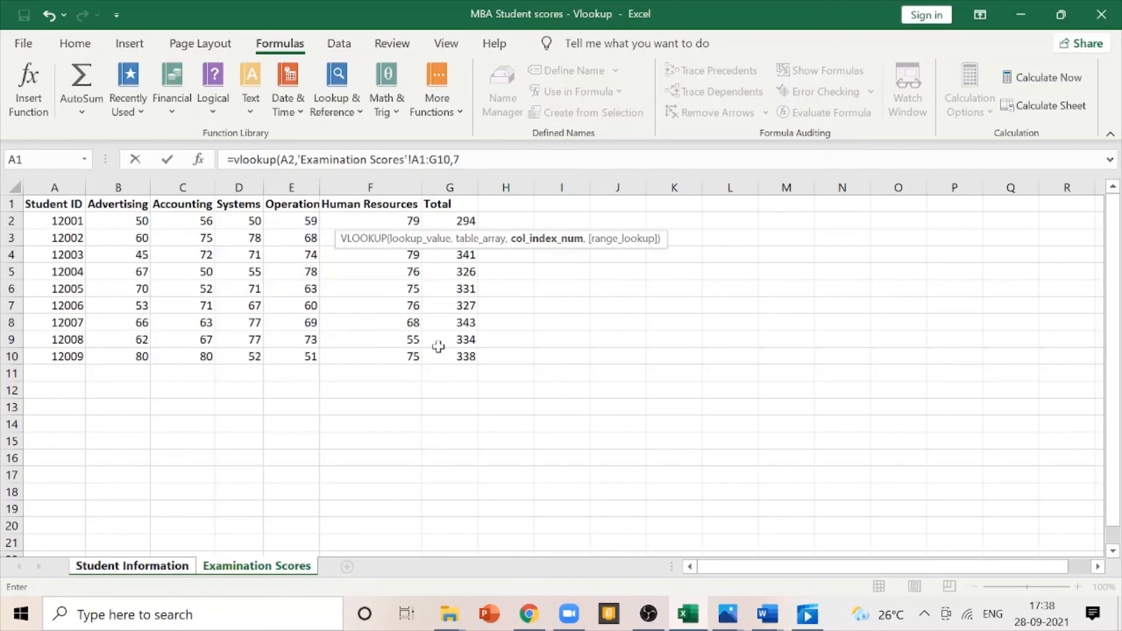
pyautogui.write('7,FALSE')
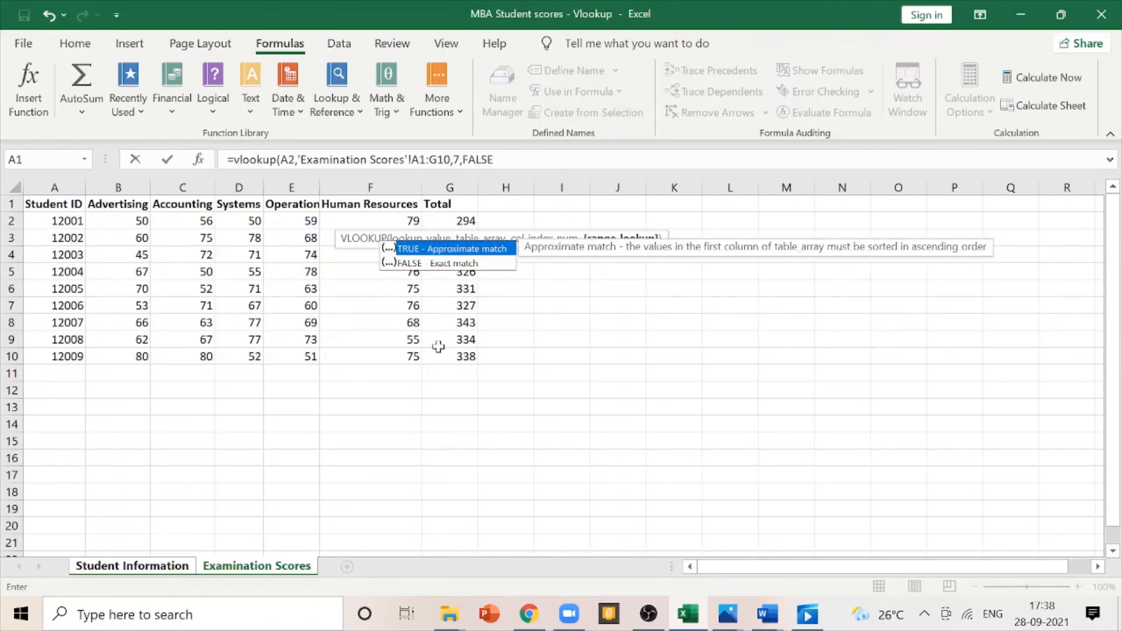
pyautogui.write(')')
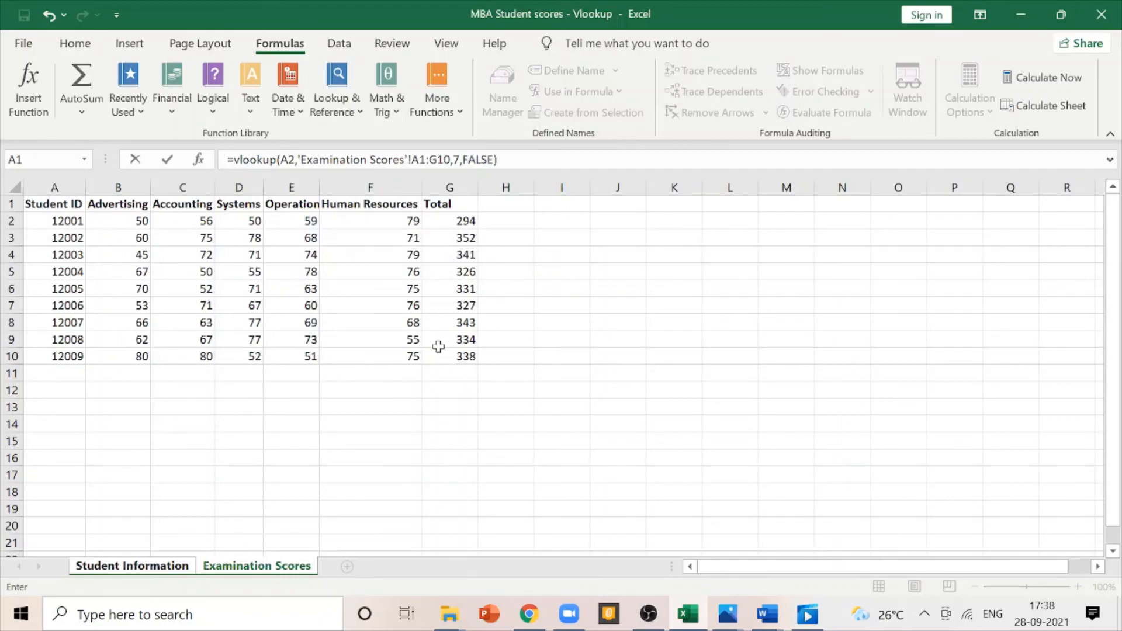
pyautogui.press('Return')
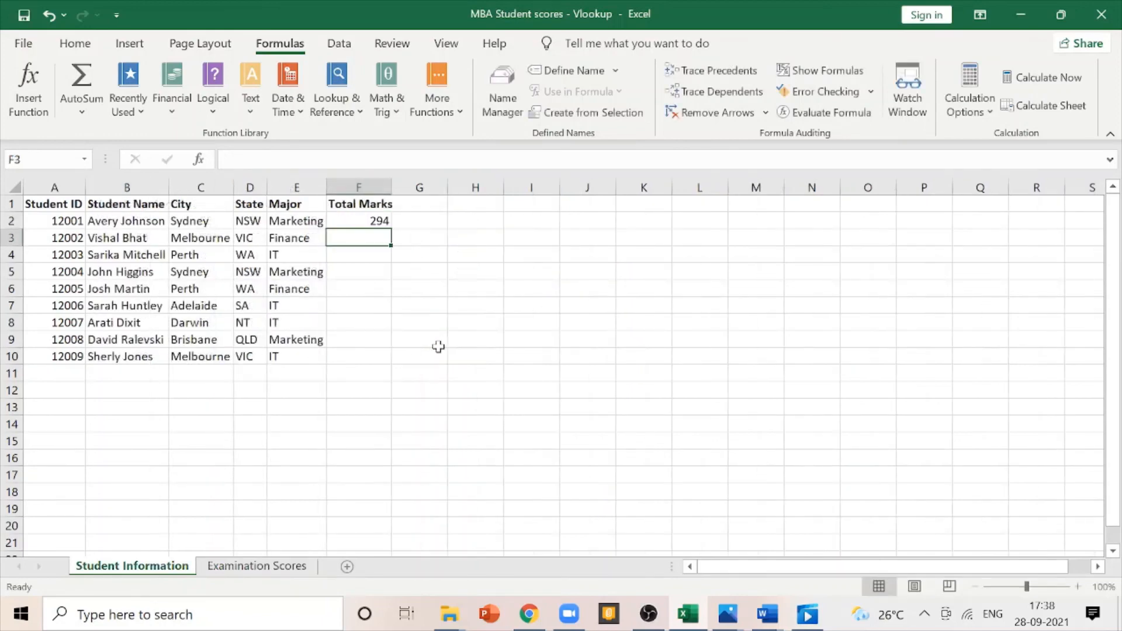
# Step: Convert the whole A1:G10 table array in the handwritten F2 formula to the absolute reference $A$1:$G$10
pyautogui.click(384, 222)
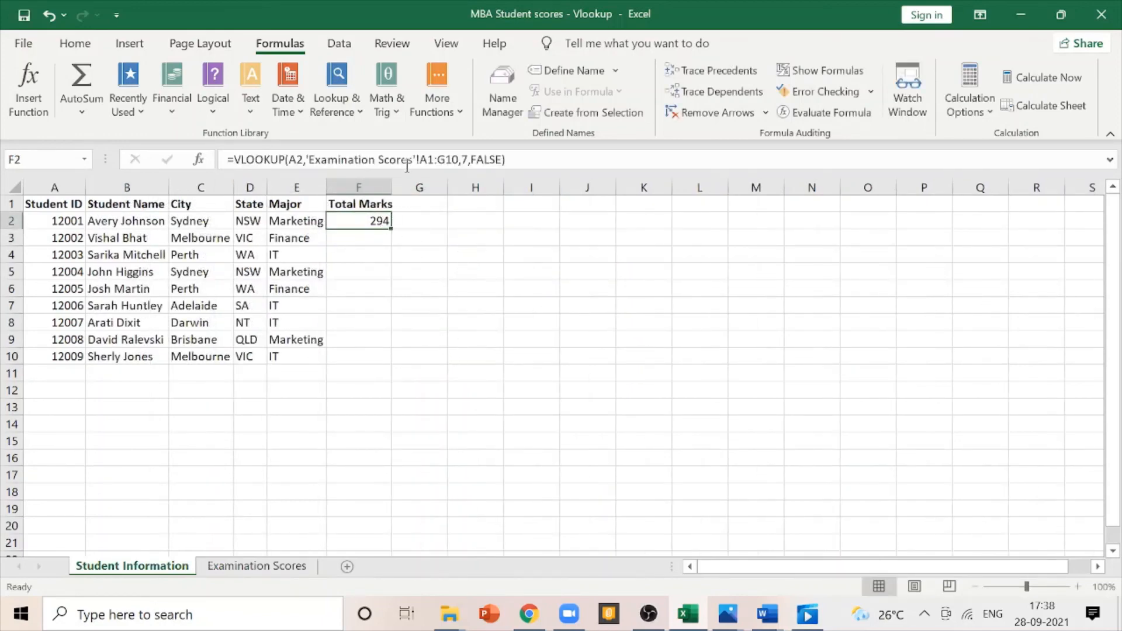
pyautogui.click(425, 158)
pyautogui.moveTo(426, 158); pyautogui.dragTo(455, 165)
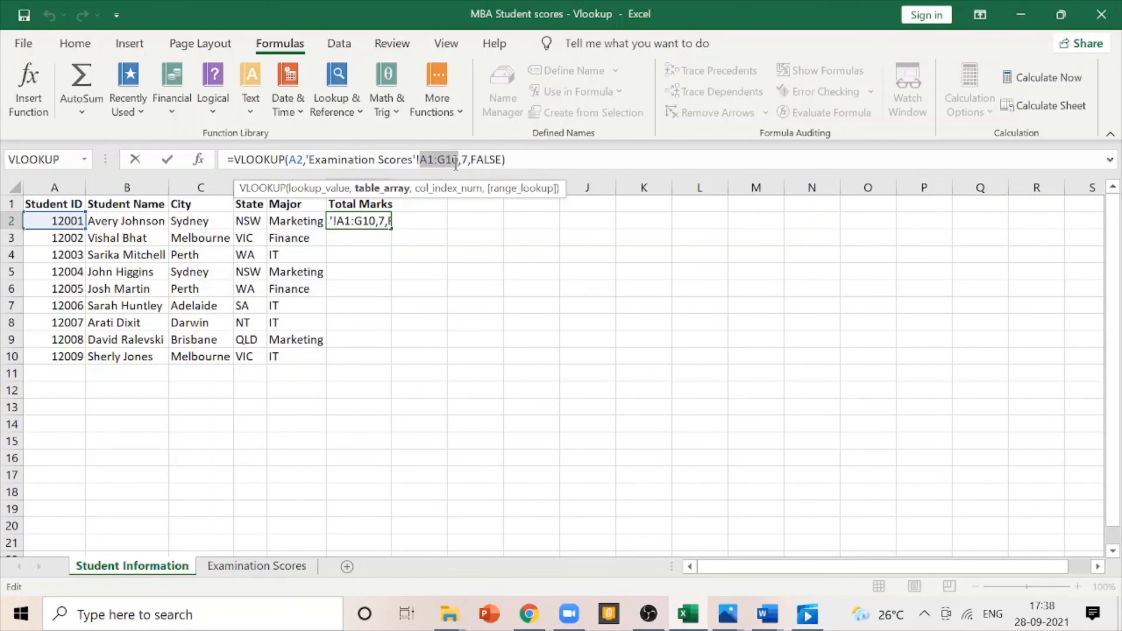
pyautogui.press('F4')
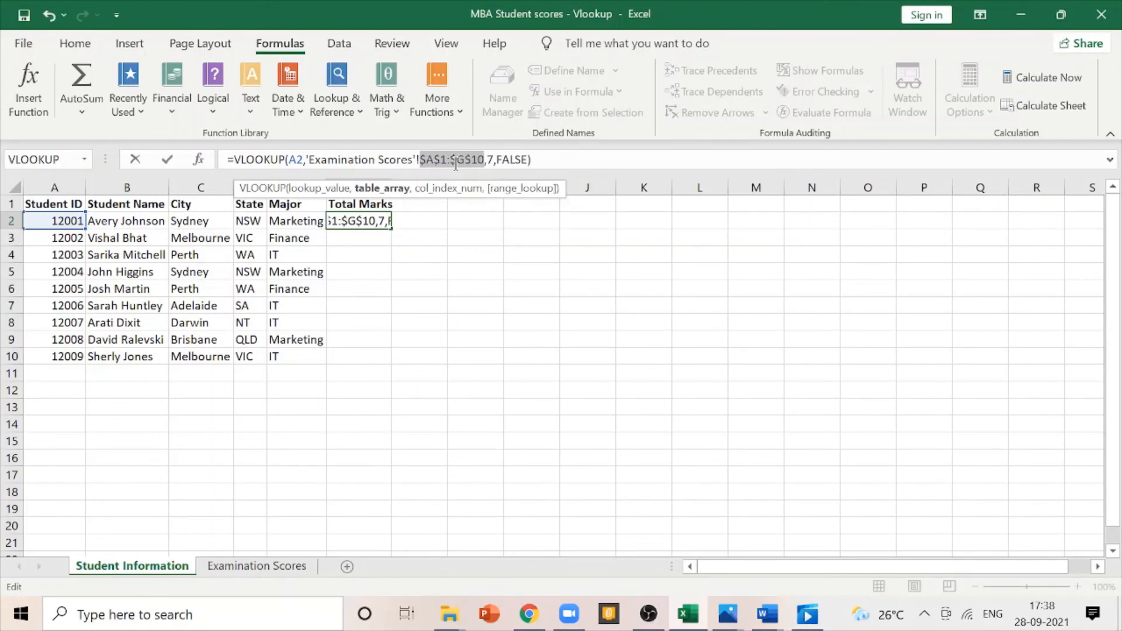
pyautogui.press('Return')
pyautogui.press('Return')
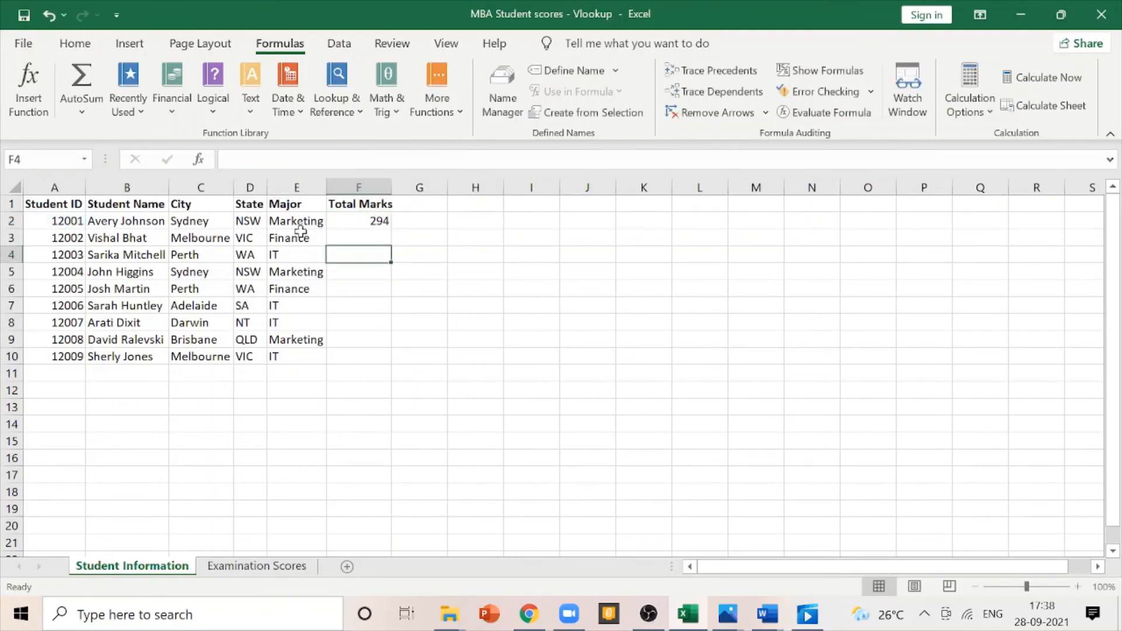
# Step: Fill the F2 VLOOKUP formula down through F10 in the Total Marks column and spot-check the copied formulas
pyautogui.click(355, 227)
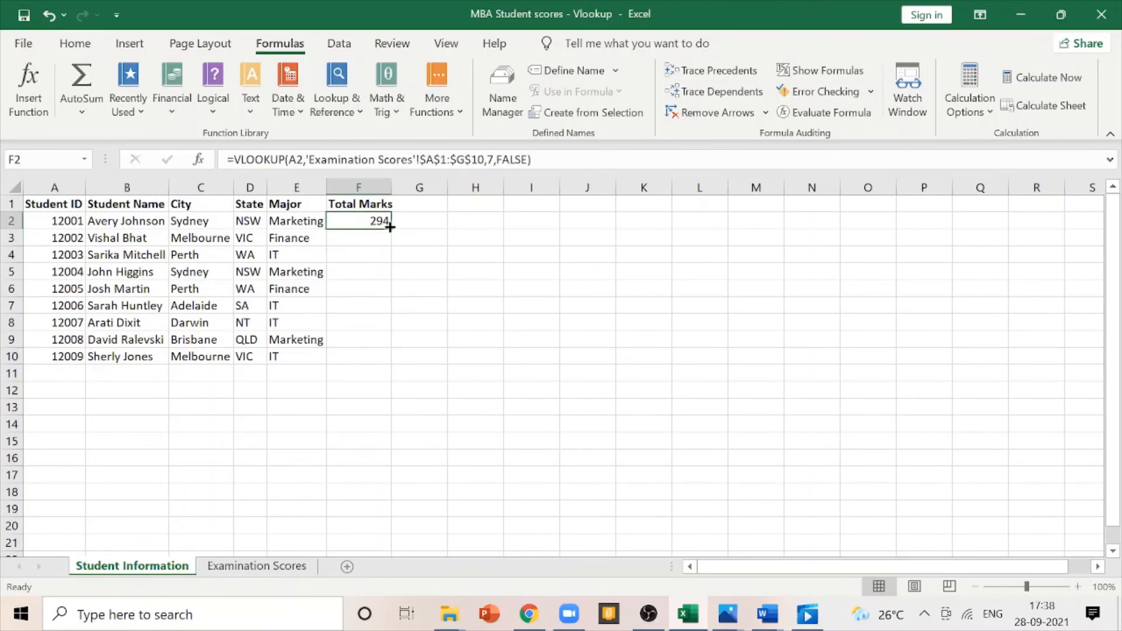
pyautogui.moveTo(389, 228); pyautogui.dragTo(383, 363)
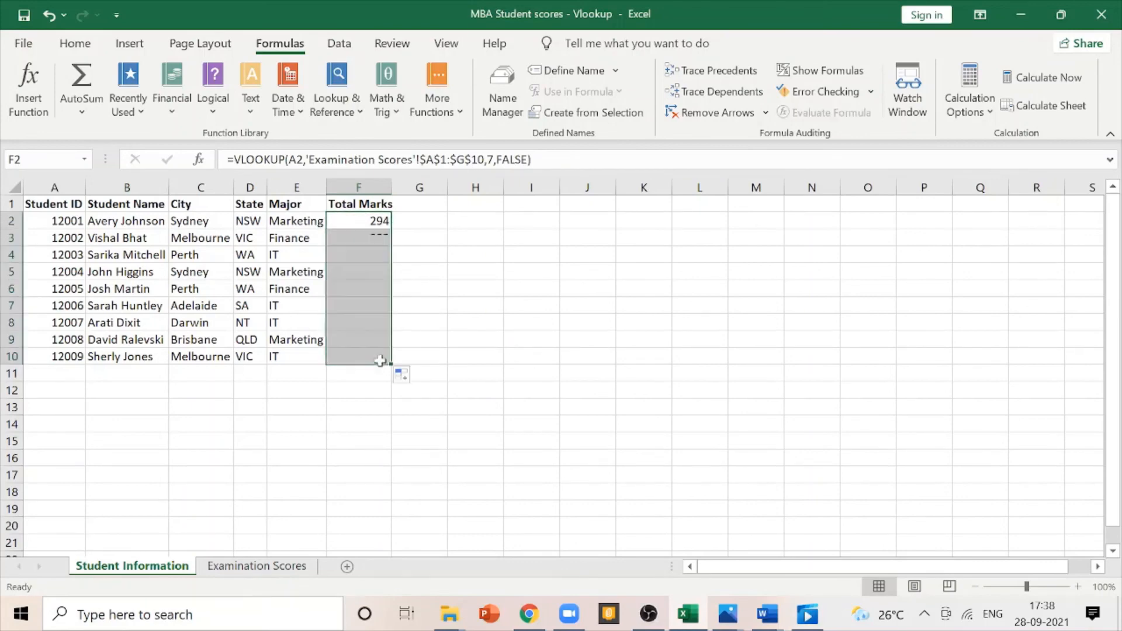
pyautogui.click(365, 338)
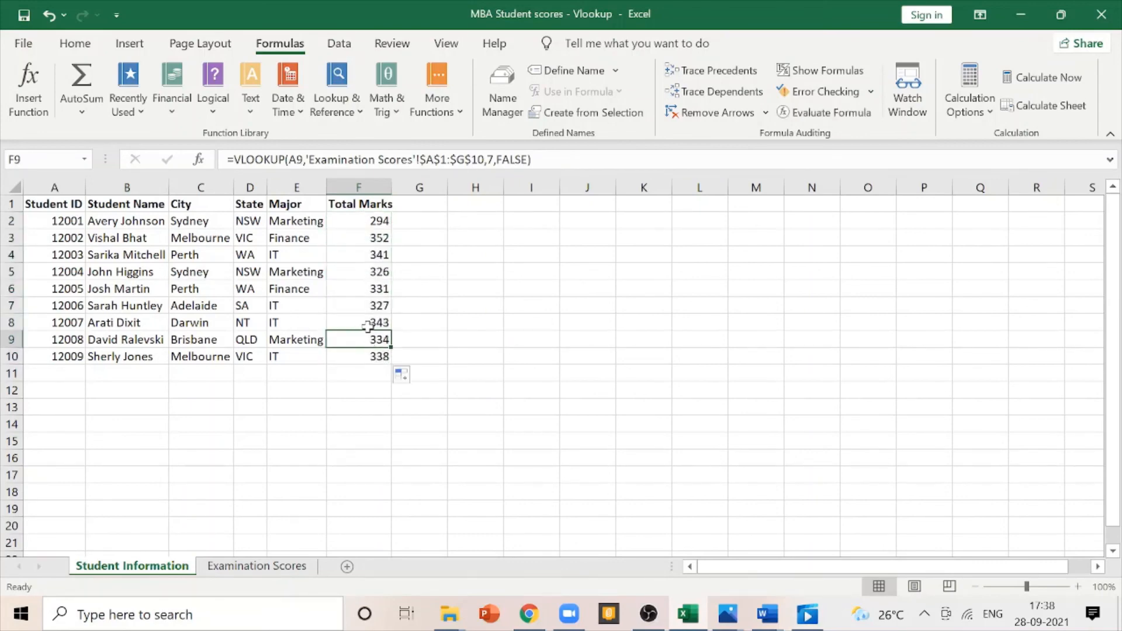
pyautogui.click(379, 303)
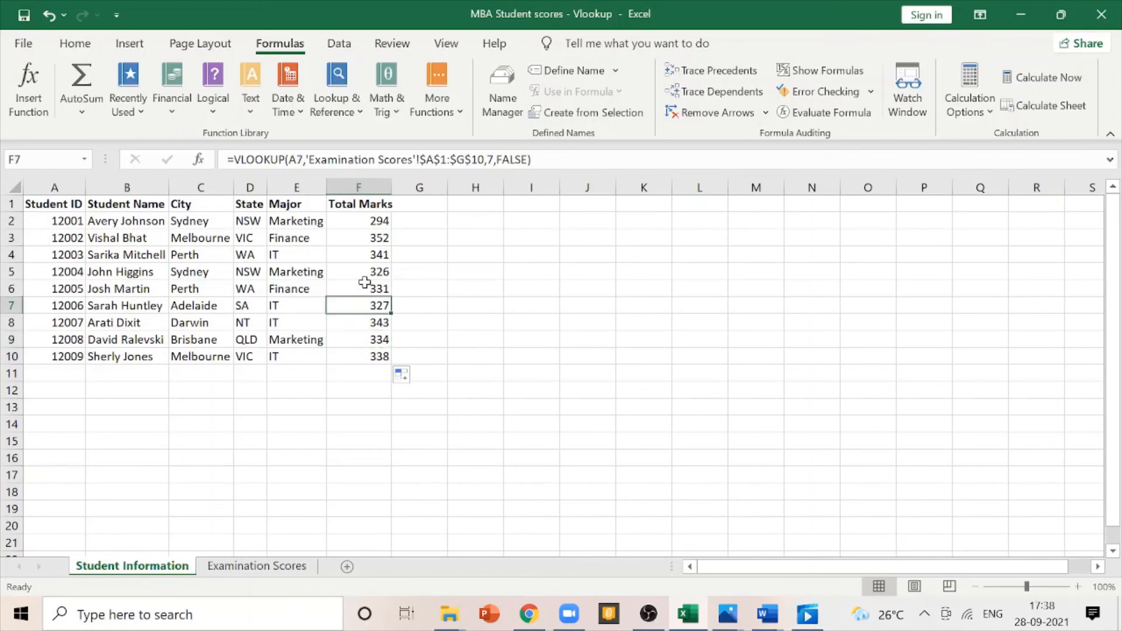
# Step: Check the row 6 student's Total Marks against the Total for the same Student ID on the Examination Scores sheet
pyautogui.click(111, 290)
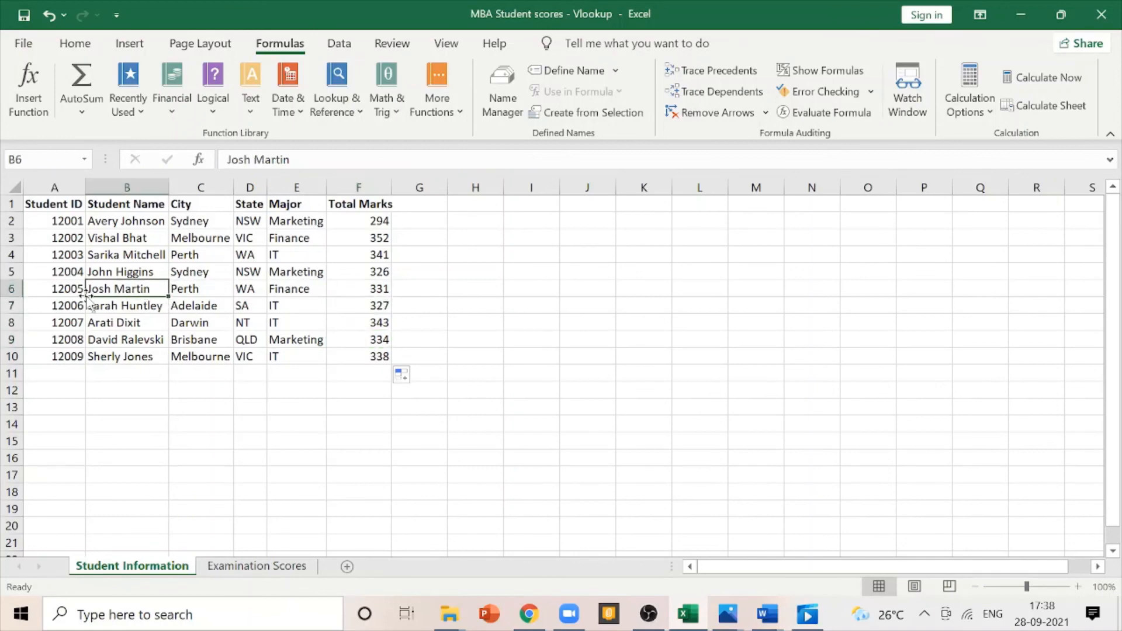
pyautogui.click(53, 295)
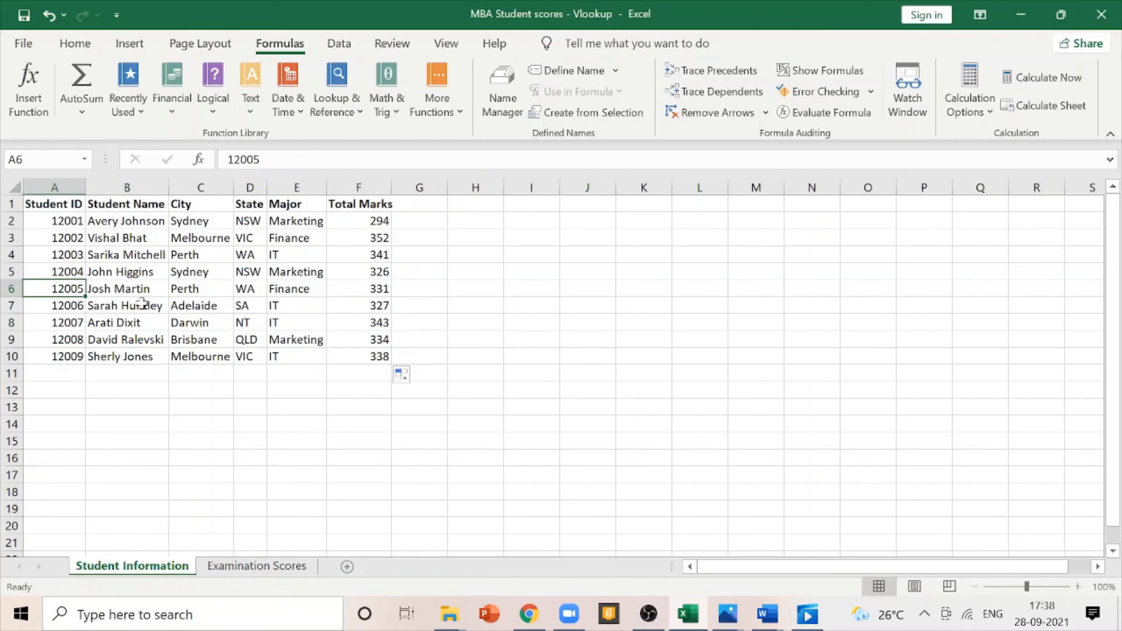
pyautogui.click(370, 290)
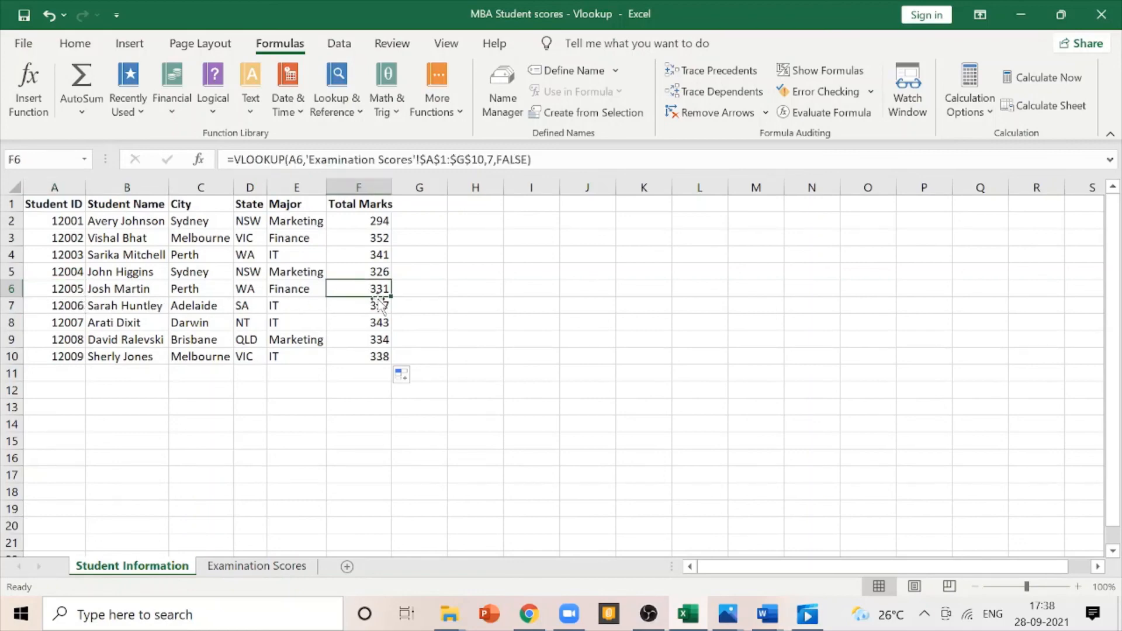
pyautogui.click(240, 567)
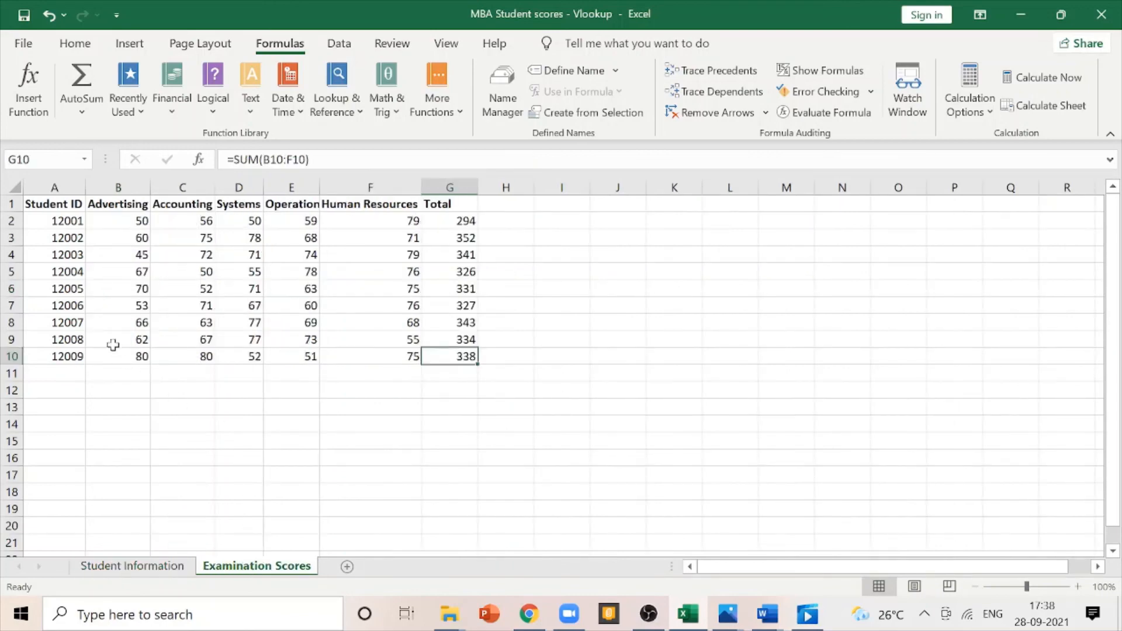
pyautogui.click(69, 293)
pyautogui.click(465, 292)
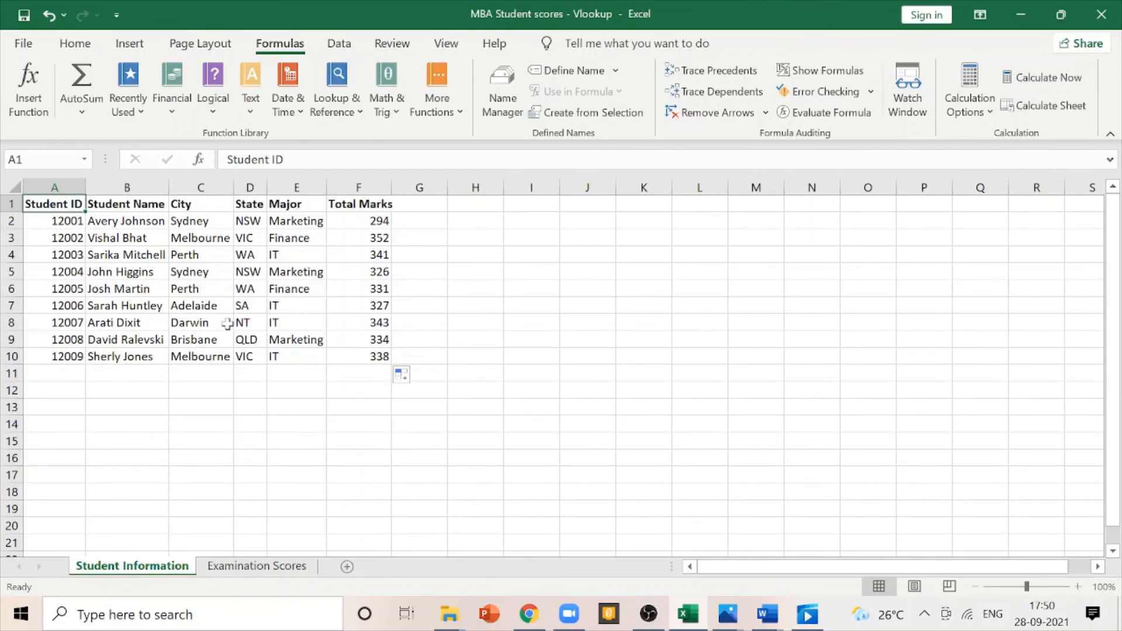
# Step: Compare the row 3 student's Total Marks with the matching Examination Scores total, and return to the Total Marks column on Student Information
pyautogui.click(74, 239)
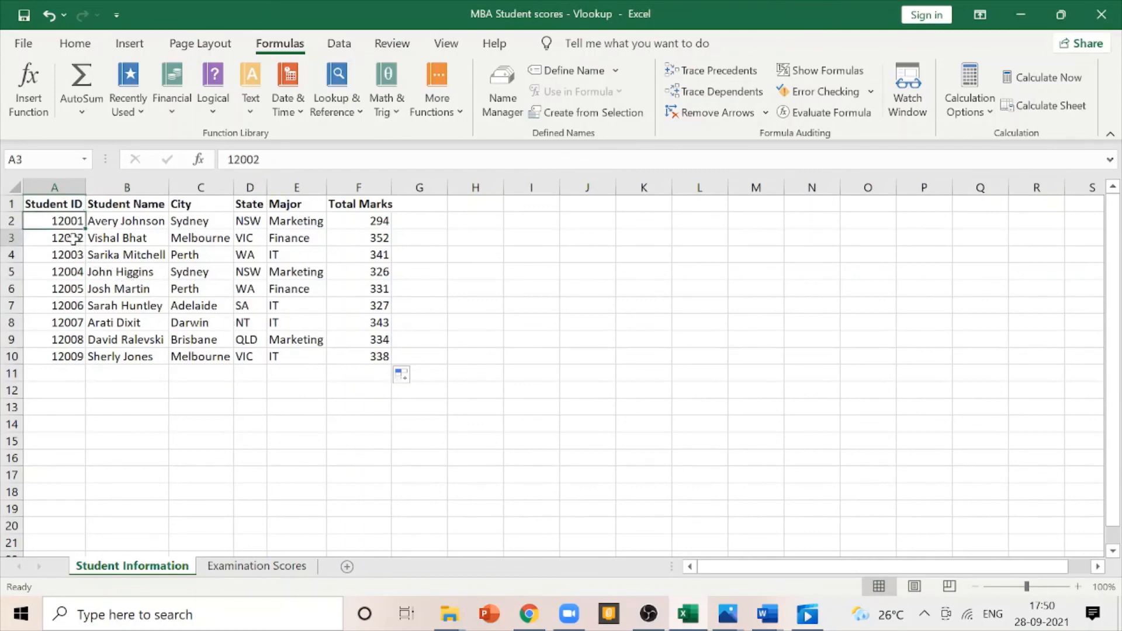
pyautogui.click(371, 237)
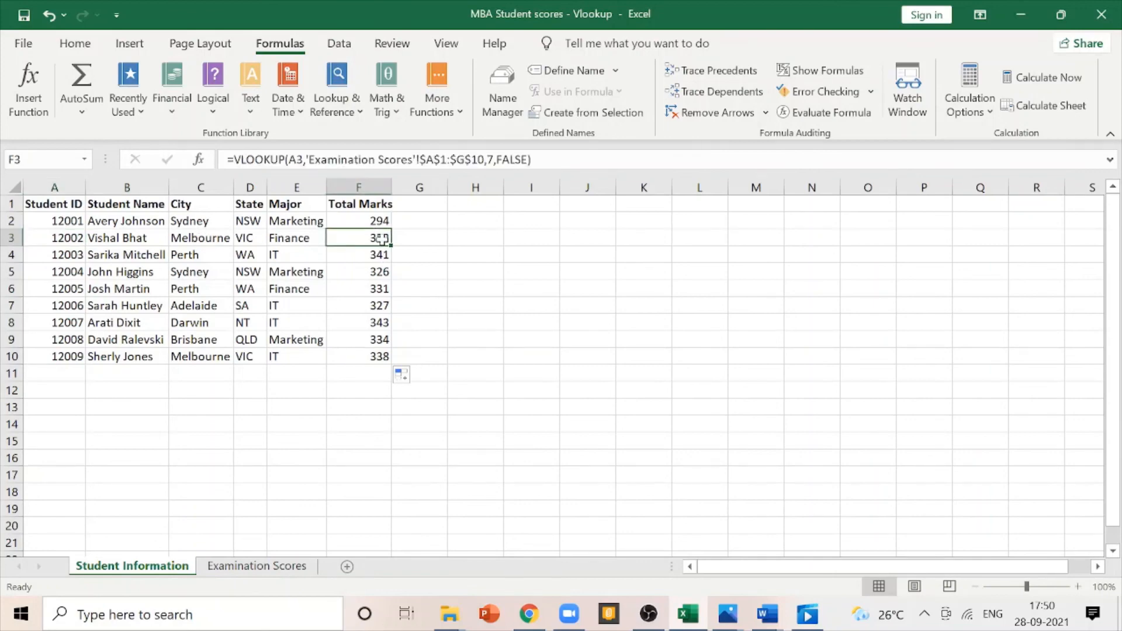
pyautogui.click(272, 563)
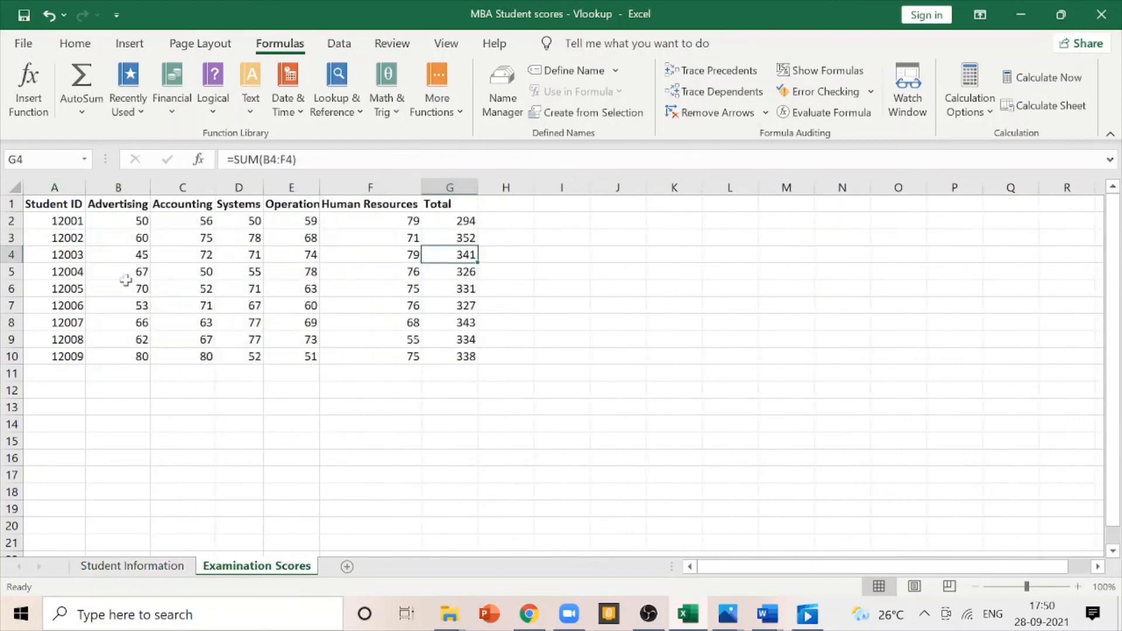
pyautogui.click(463, 239)
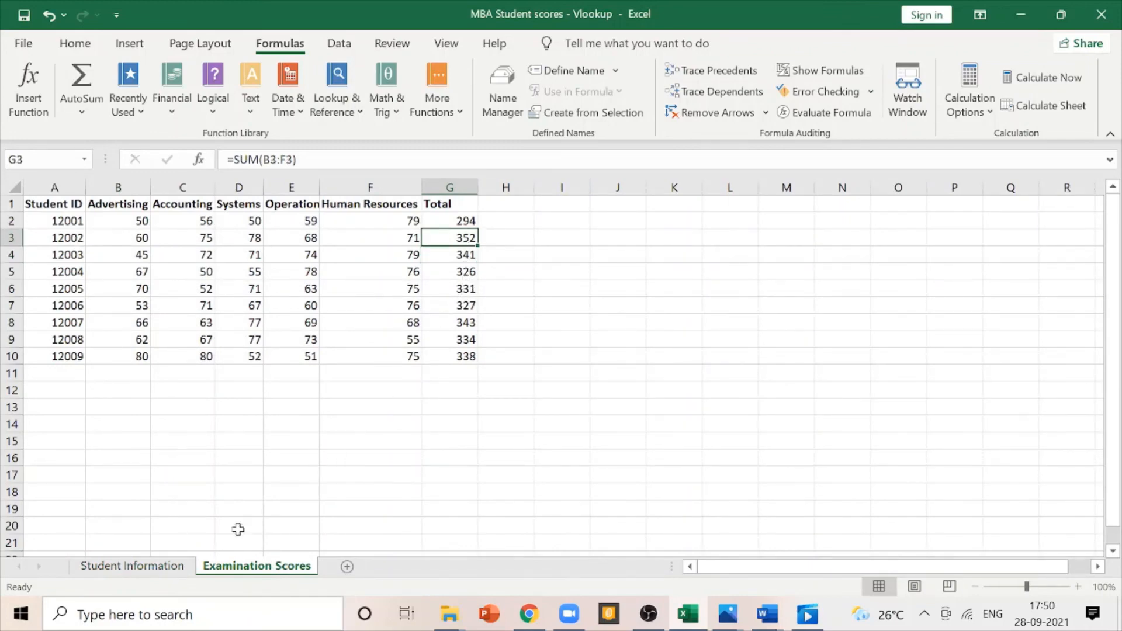
pyautogui.click(180, 564)
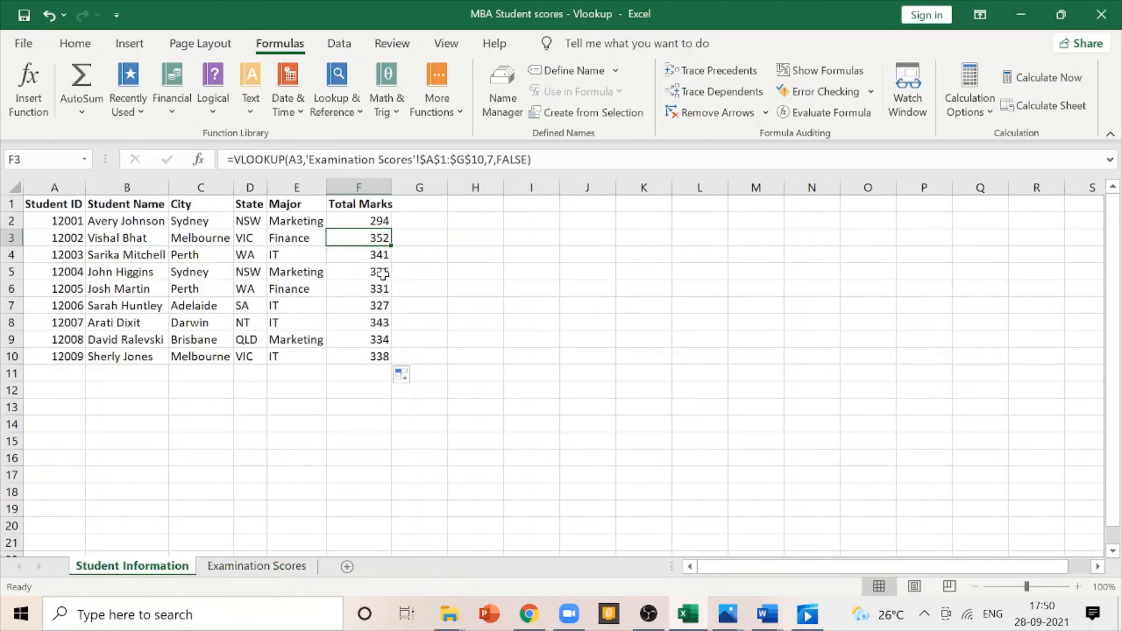
pyautogui.click(372, 220)
pyautogui.click(372, 201)
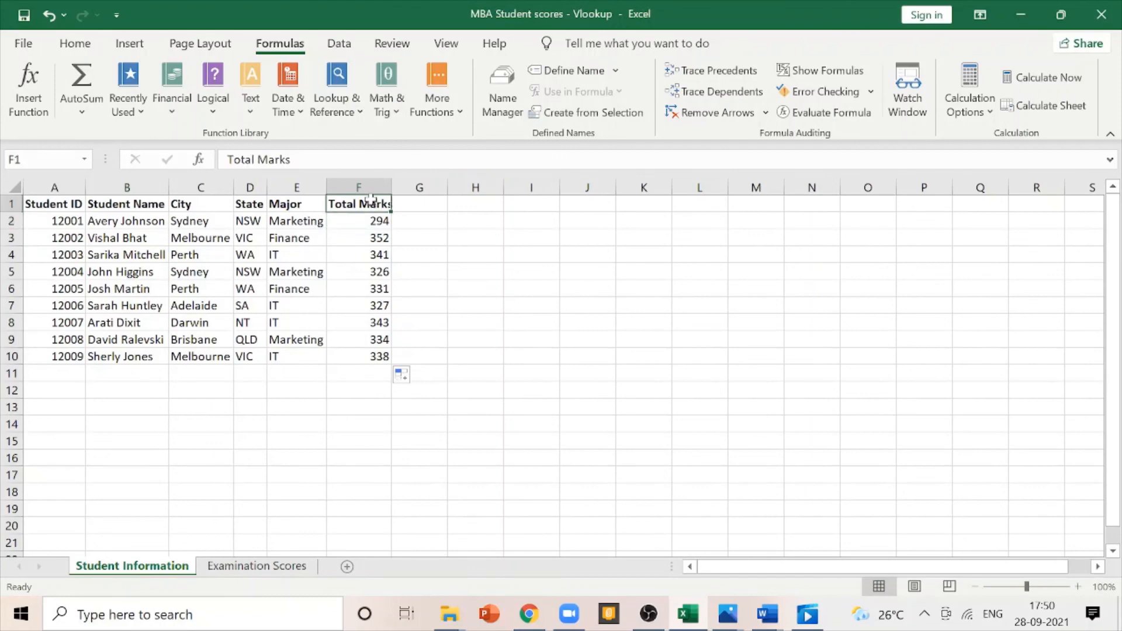